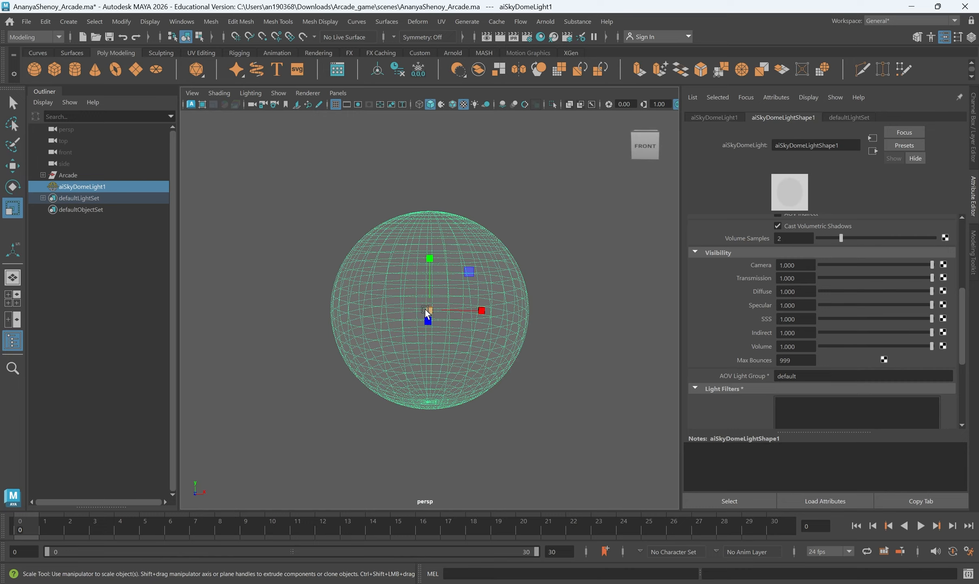
# - Scale aiSkyDomeLight1 uniformly to about 1.58, then tumble the view around the cabinet
pyautogui.moveTo(425, 308); pyautogui.dragTo(378, 322)
pyautogui.scroll(10, 407, 312)
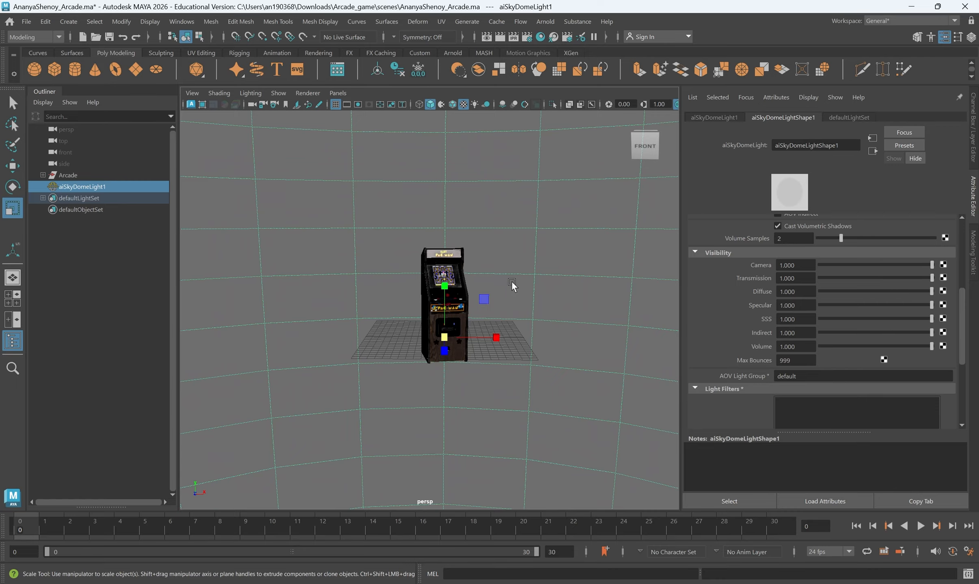
pyautogui.scroll(-5, 512, 281)
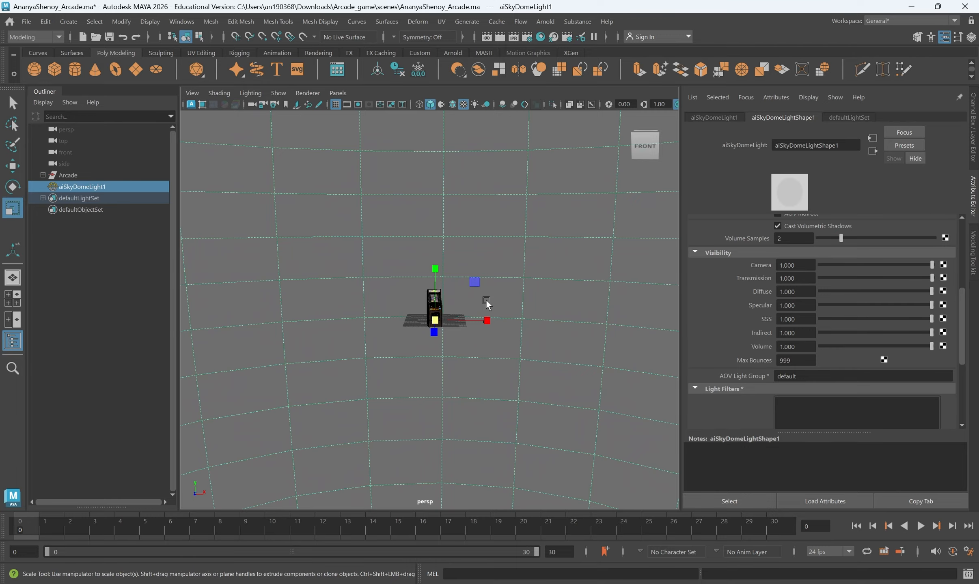
pyautogui.scroll(5, 486, 299)
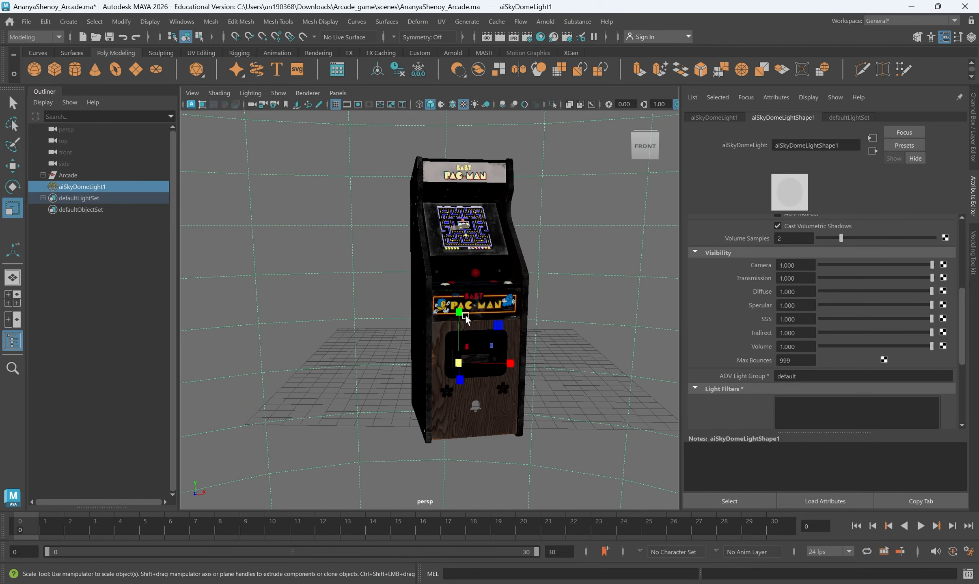
pyautogui.scroll(3, 466, 314)
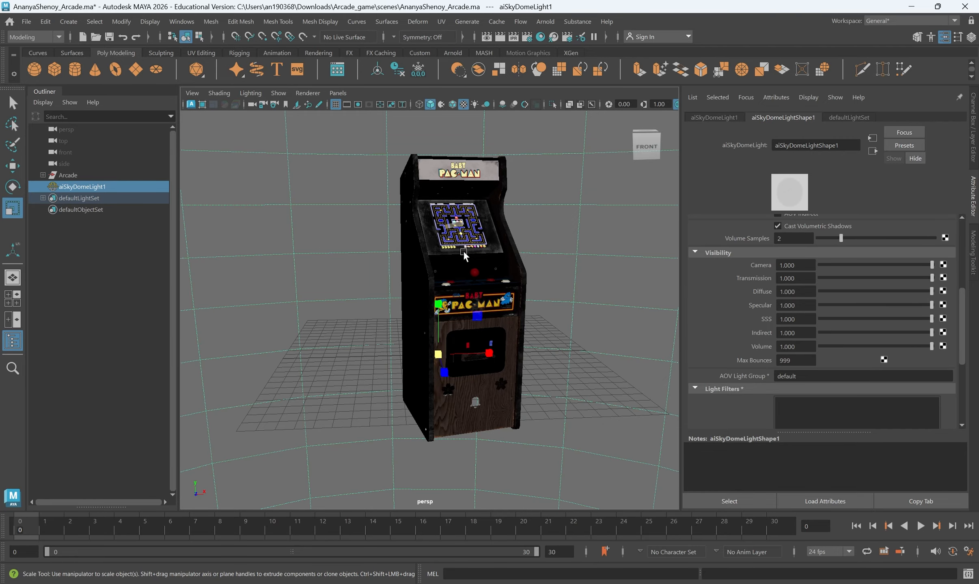
pyautogui.keyDown('alt'); pyautogui.moveTo(464, 256); pyautogui.dragTo(392, 264); pyautogui.keyUp('alt')
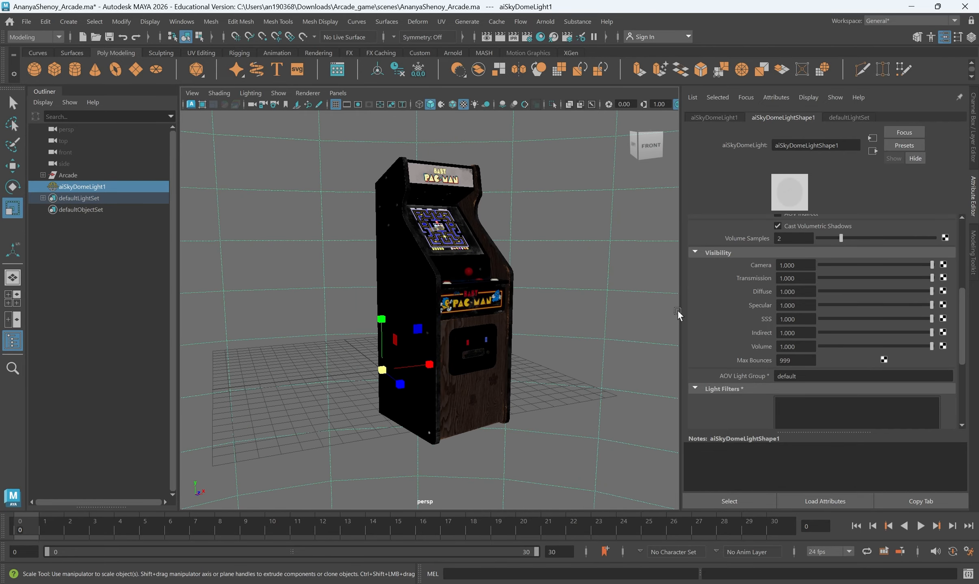
pyautogui.keyDown('alt'); pyautogui.moveTo(524, 307); pyautogui.dragTo(372, 287); pyautogui.keyUp('alt')
# - Render the selected Baby Pac-Man cabinet with Arnold and zoom and pan in the RenderView
pyautogui.click(384, 234)
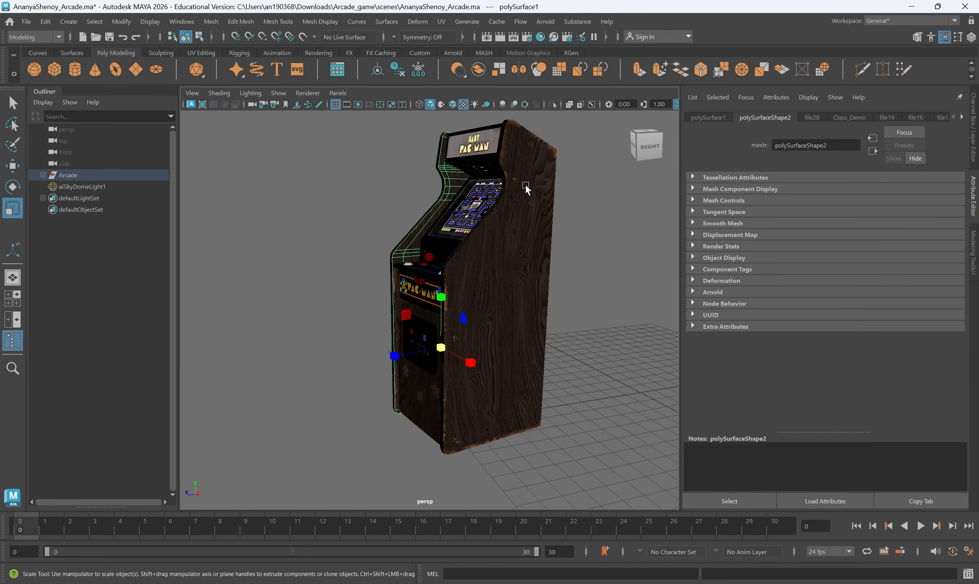
pyautogui.click(546, 22)
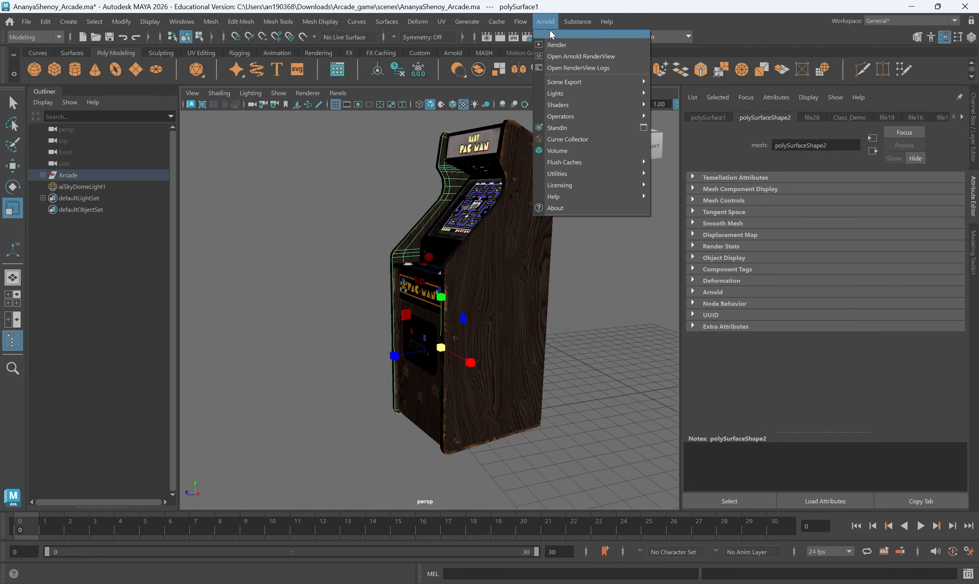
pyautogui.click(577, 46)
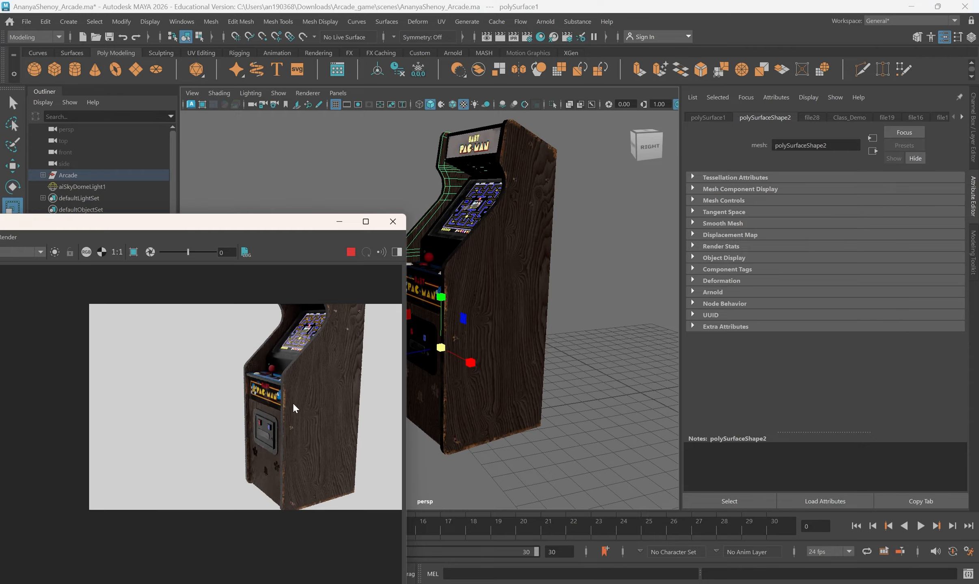
pyautogui.scroll(-3, 520, 345)
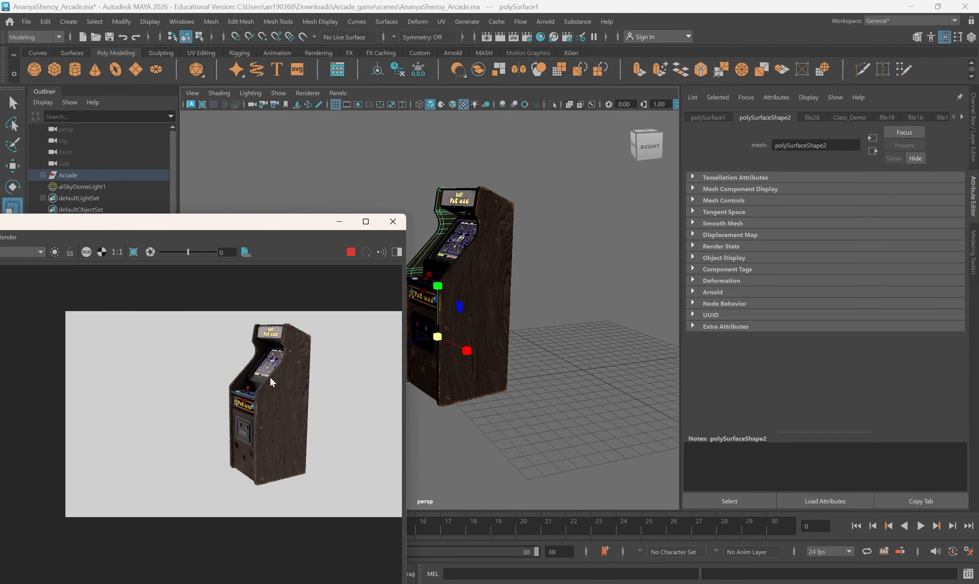
pyautogui.scroll(2, 271, 379)
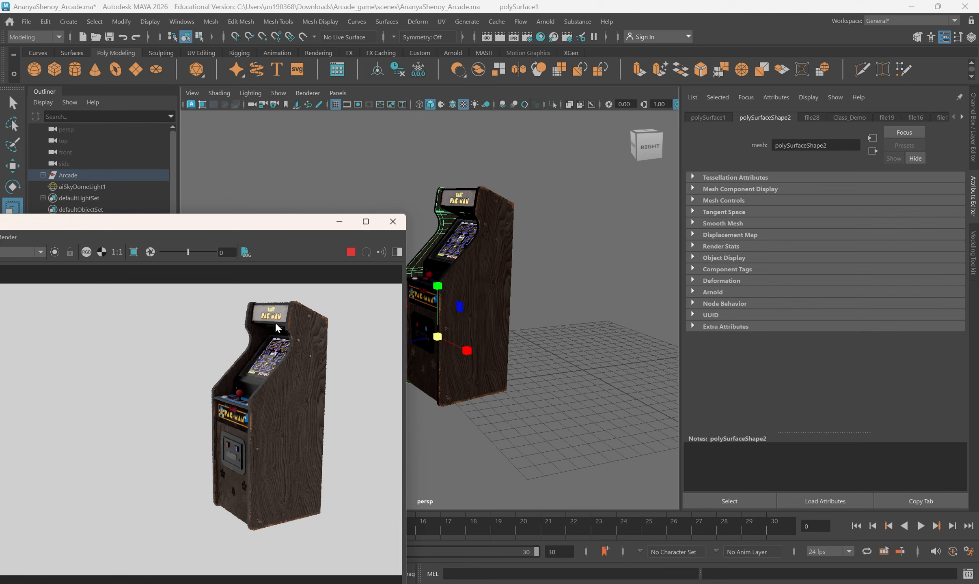
pyautogui.moveTo(260, 442); pyautogui.dragTo(260, 454)
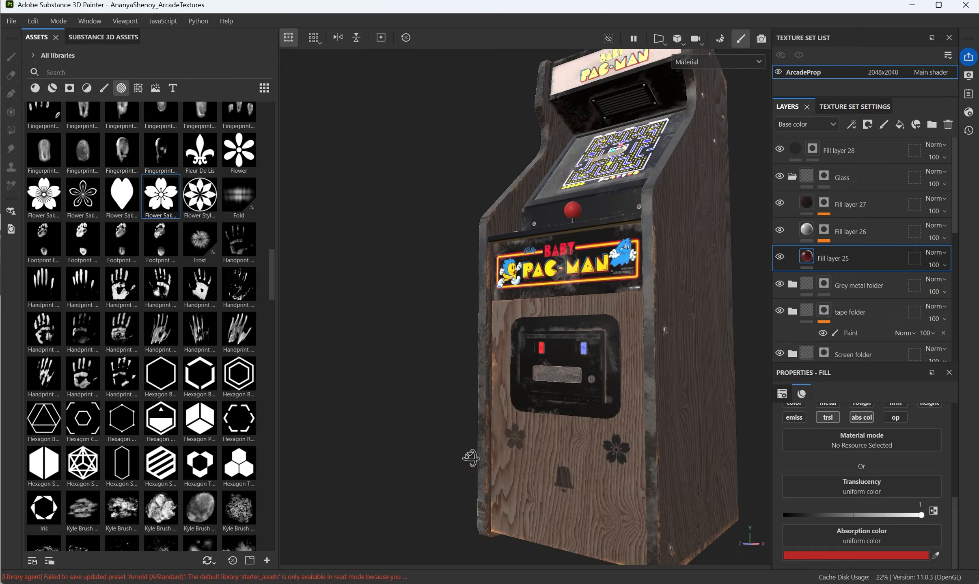
# - Inspect the cabinet's wooden sides and rotate the lighting in Substance Painter, then close Maya's RenderView
pyautogui.keyDown('alt'); pyautogui.moveTo(472, 457); pyautogui.dragTo(437, 481); pyautogui.keyUp('alt')
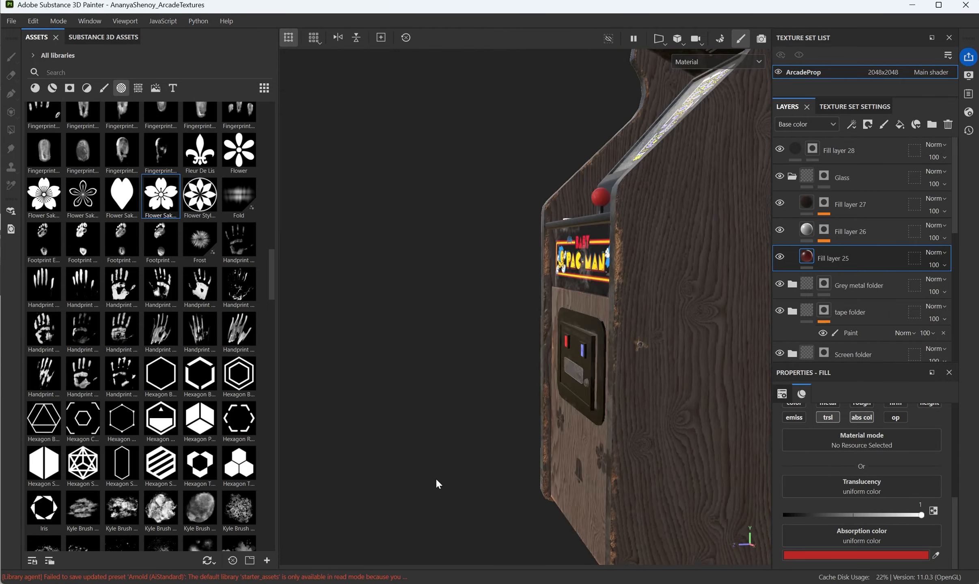
pyautogui.moveTo(437, 481)
pyautogui.keyDown('alt'); pyautogui.mouseDown(button='right')
pyautogui.moveTo(339, 464)
pyautogui.moveTo(467, 450)
pyautogui.moveTo(477, 458)
pyautogui.mouseUp(button='right'); pyautogui.keyUp('alt')
pyautogui.keyDown('alt'); pyautogui.moveTo(464, 446); pyautogui.dragTo(518, 439); pyautogui.keyUp('alt')
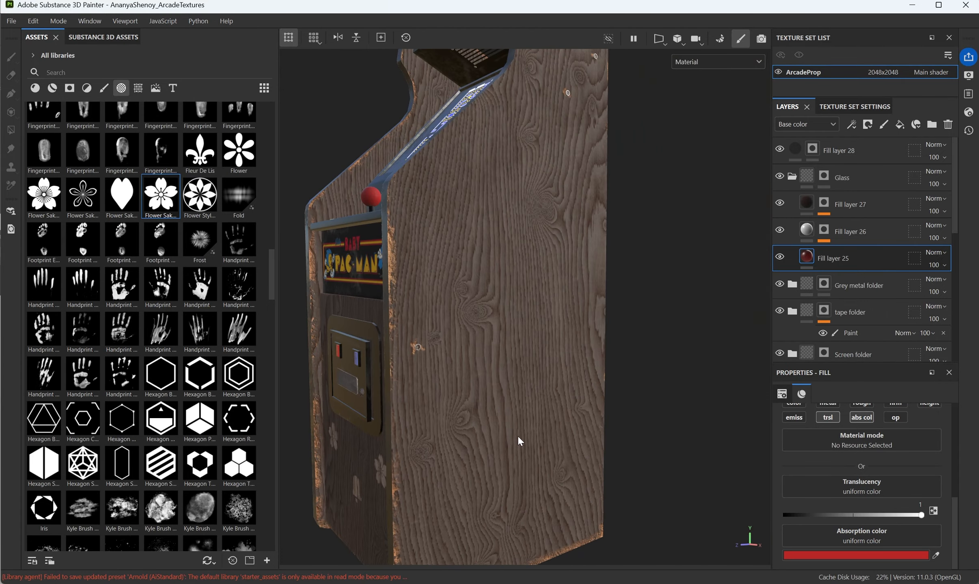
pyautogui.keyDown('alt'); pyautogui.moveTo(518, 439); pyautogui.dragTo(581, 429, button='middle'); pyautogui.keyUp('alt')
pyautogui.keyDown('shift'); pyautogui.moveTo(582, 430); pyautogui.dragTo(566, 452, button='right'); pyautogui.keyUp('shift')
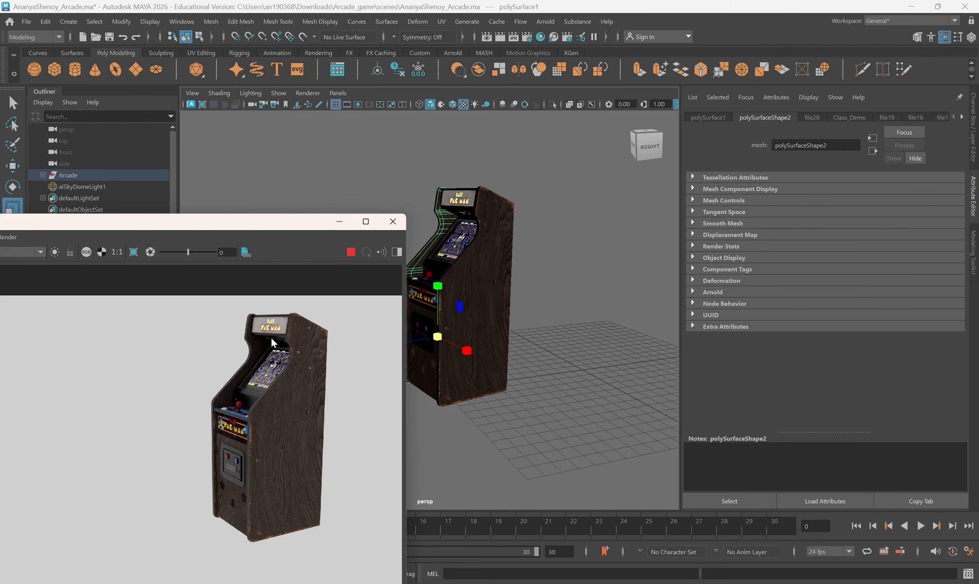
pyautogui.click(391, 222)
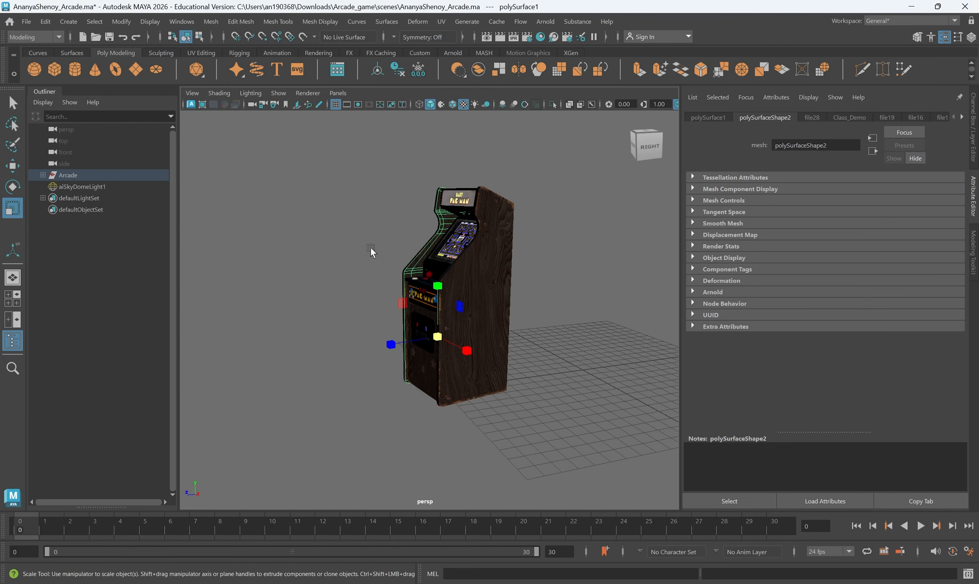
# - Select aiSkyDomeLight1 and scroll its Attribute Editor to the SkyDomeLight Attributes
pyautogui.click(352, 238)
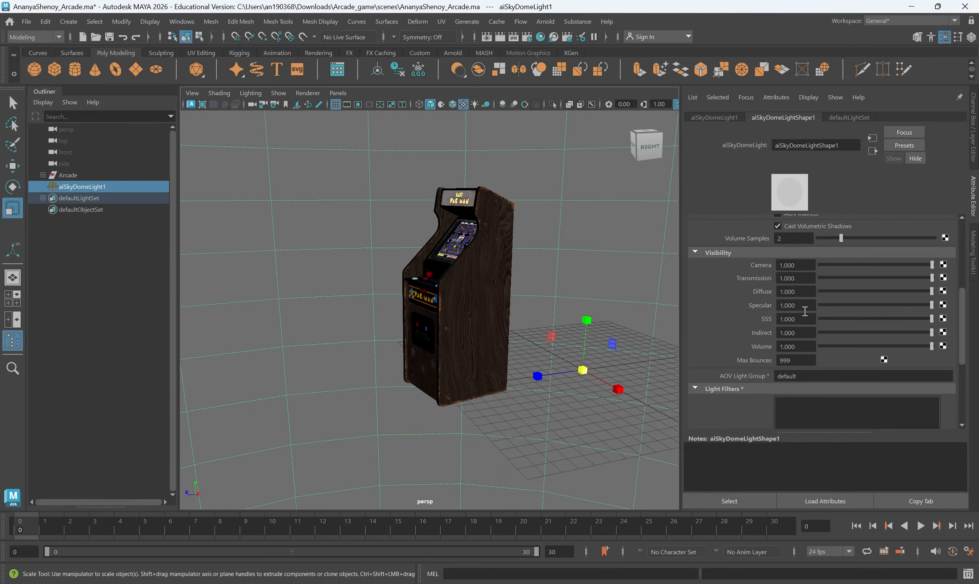
pyautogui.scroll(5, 804, 311)
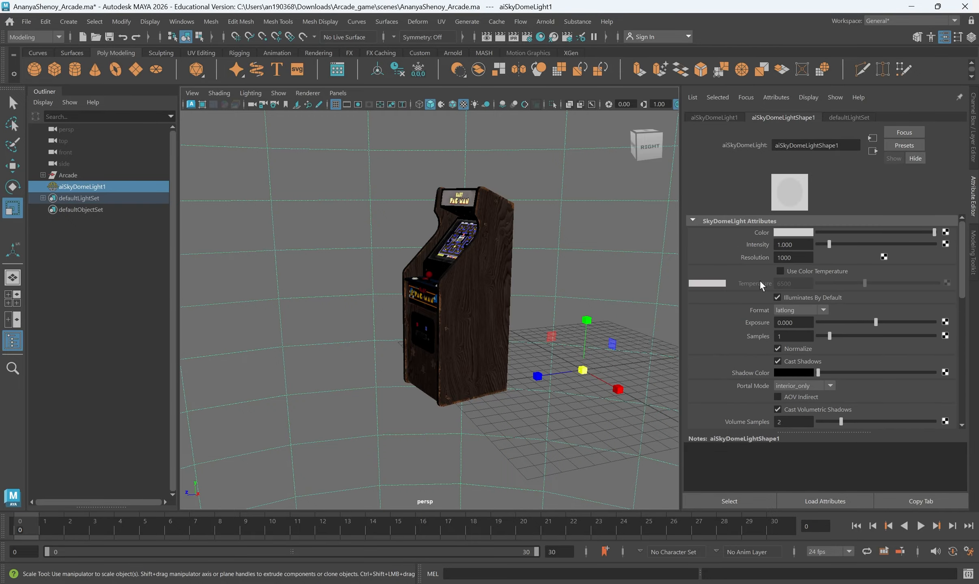
pyautogui.scroll(-3, 748, 288)
pyautogui.scroll(3, 748, 293)
# - In Substance Painter, filter the assets to environment maps and start exporting Panorama, then cancel
pyautogui.click(777, 583)
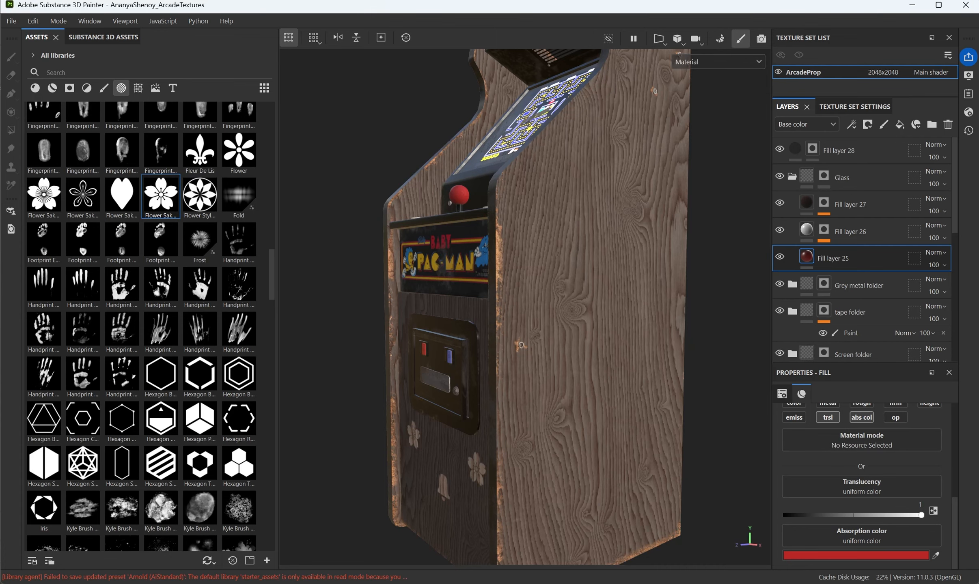
pyautogui.click(160, 87)
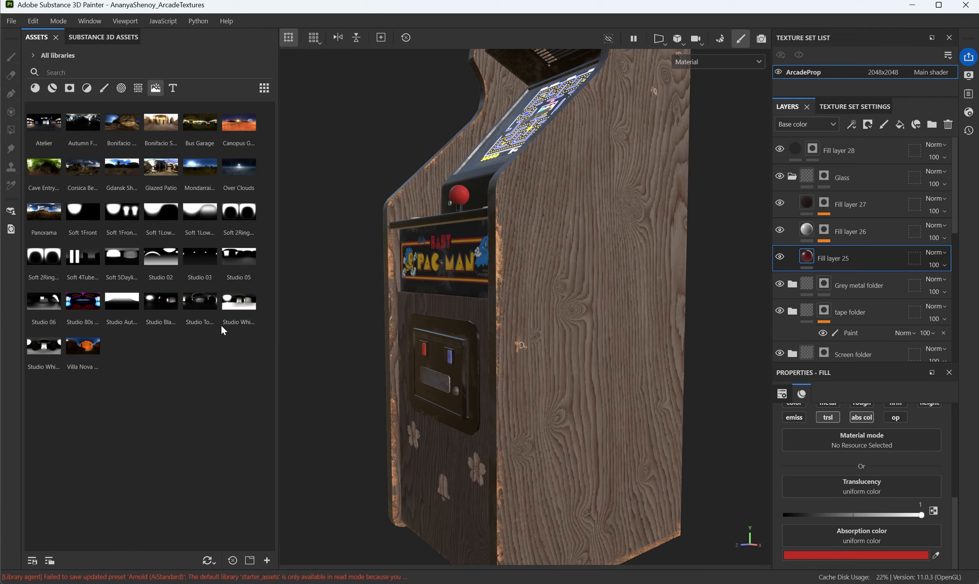
pyautogui.moveTo(246, 257)
pyautogui.moveTo(43, 223)
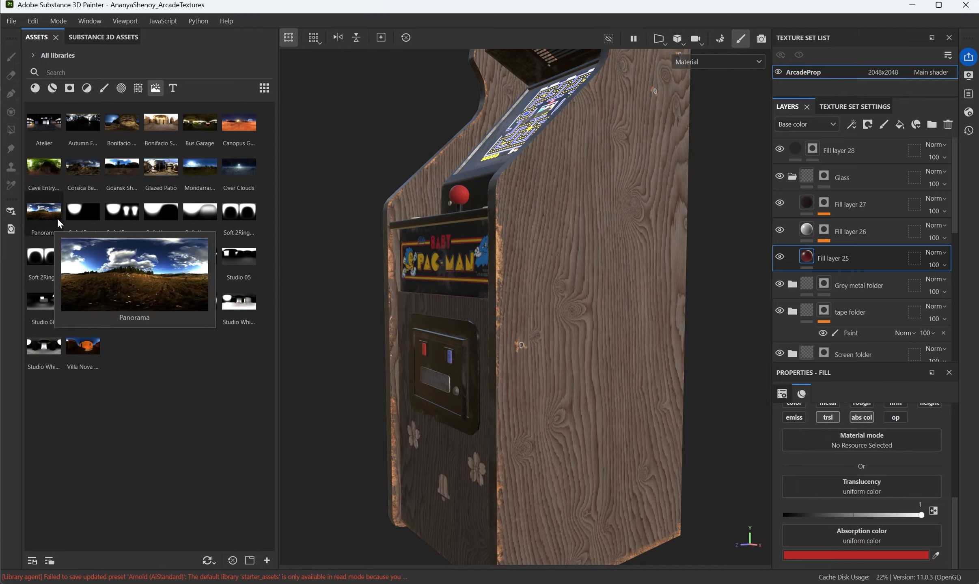
pyautogui.rightClick(51, 210)
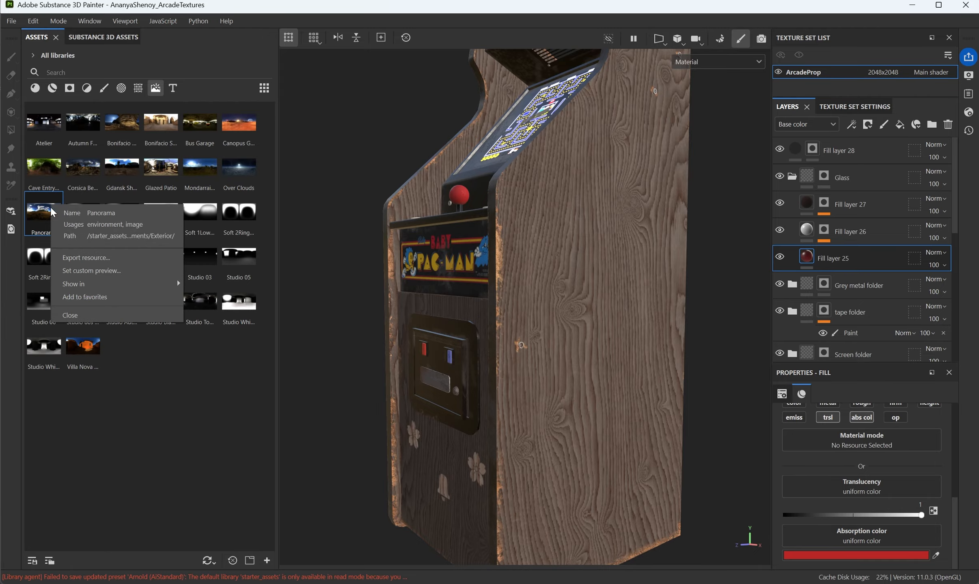
pyautogui.click(96, 258)
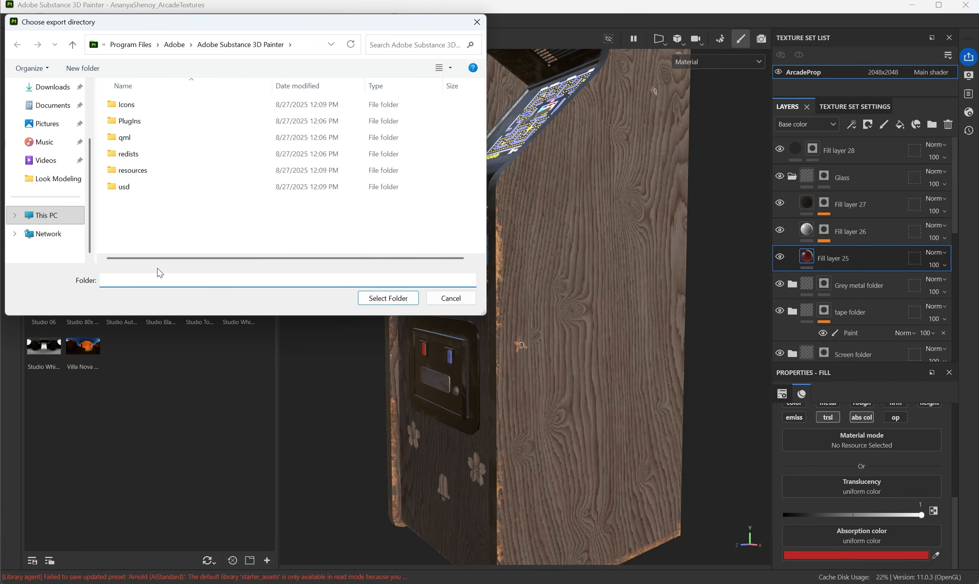
pyautogui.scroll(3, 60, 187)
pyautogui.scroll(-3, 61, 199)
pyautogui.scroll(3, 62, 205)
pyautogui.press('Escape')
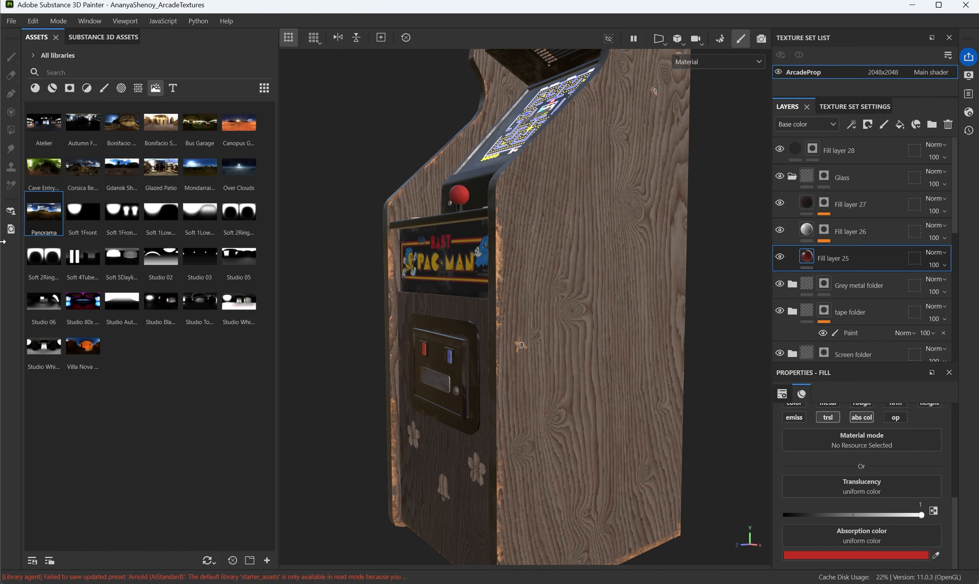
# - Export the Studio 03 environment map to the Arcade_game sourceimages folder
pyautogui.moveTo(43, 255)
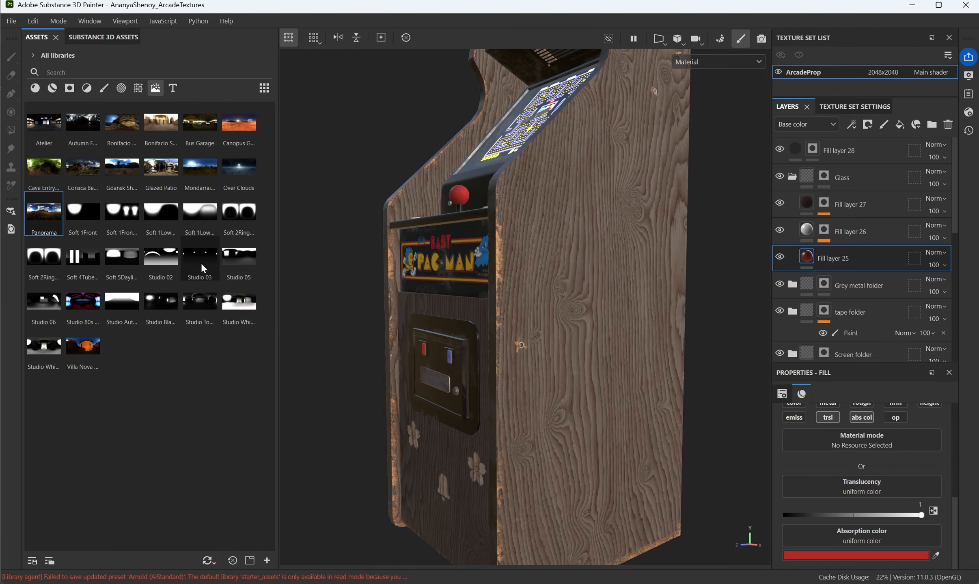
pyautogui.rightClick(197, 266)
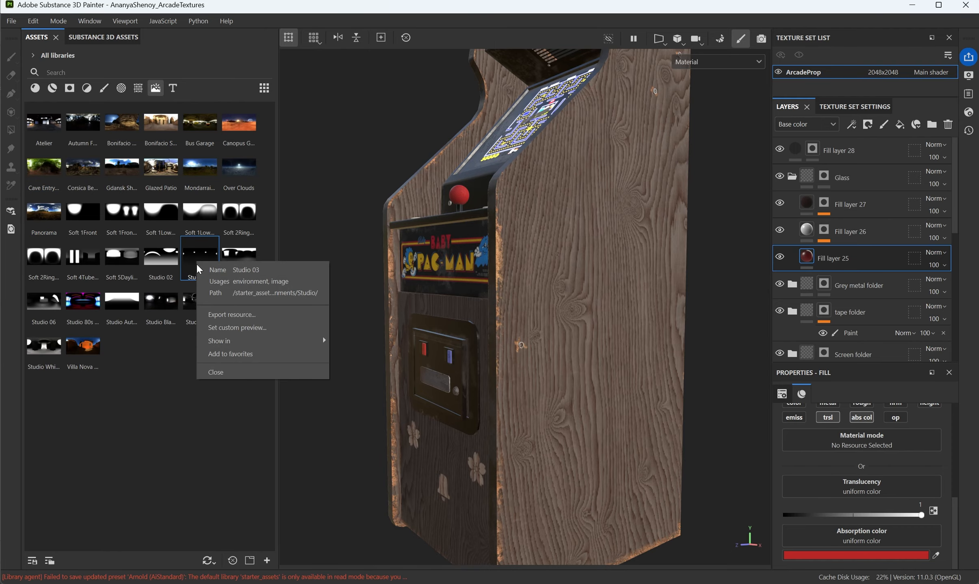
pyautogui.click(242, 316)
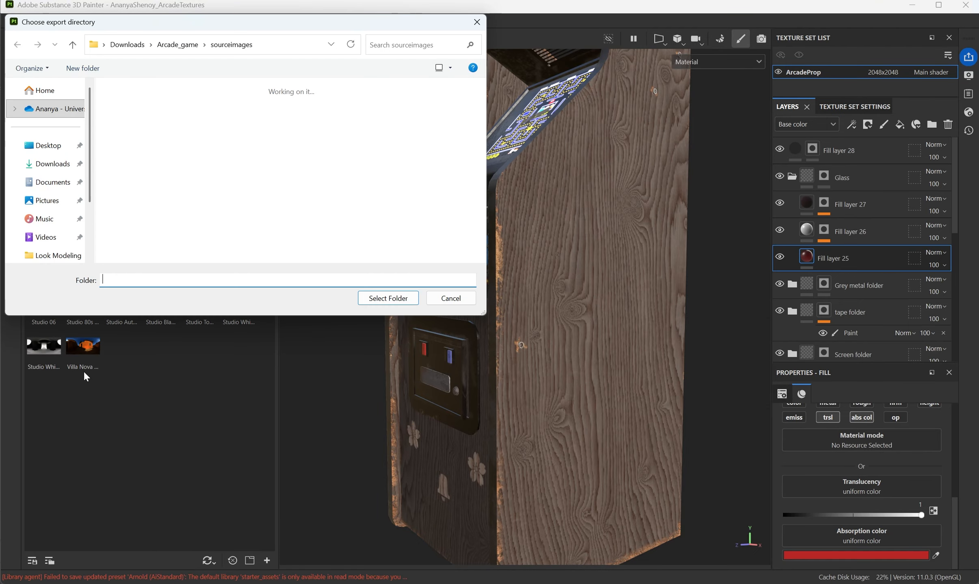
pyautogui.click(362, 301)
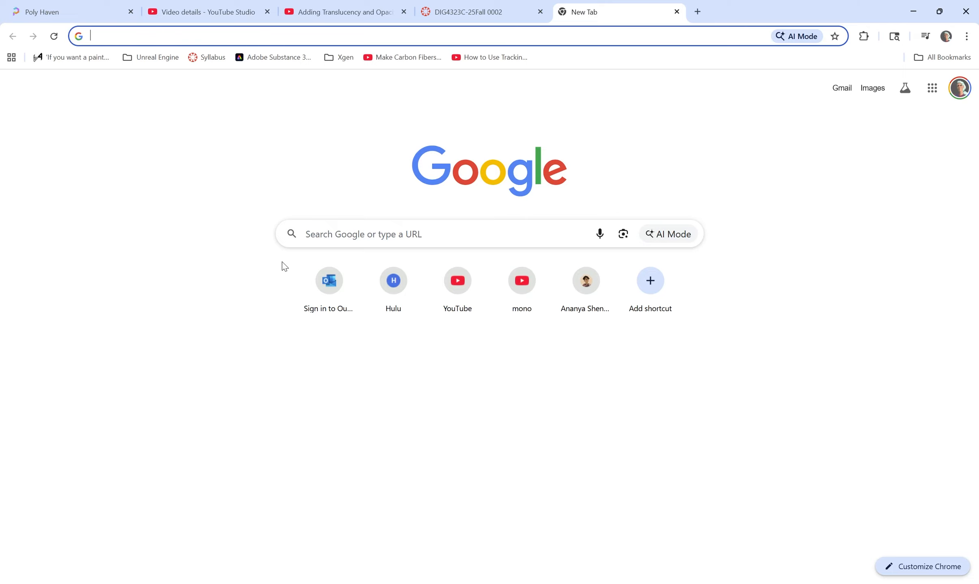
pyautogui.click(37, 11)
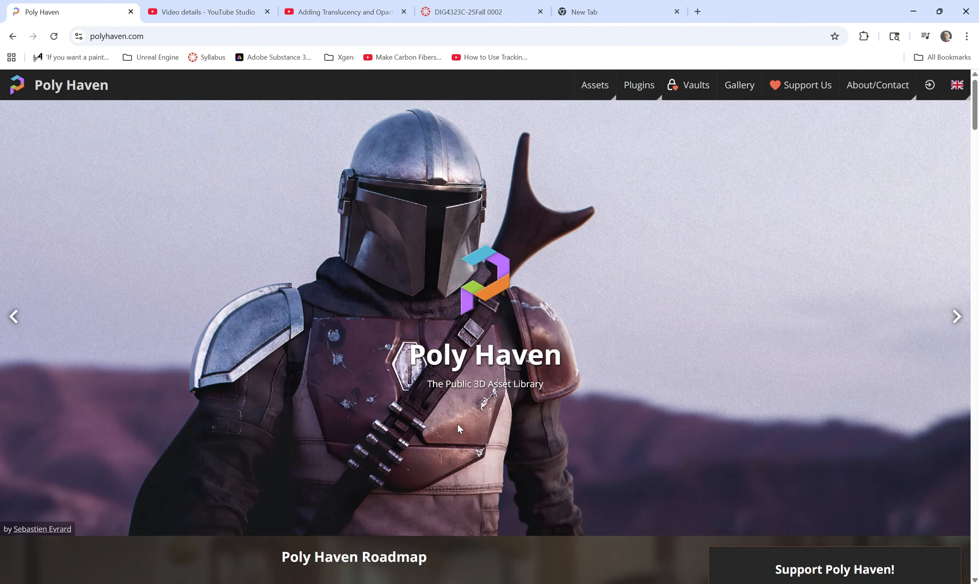
pyautogui.scroll(-10, 459, 428)
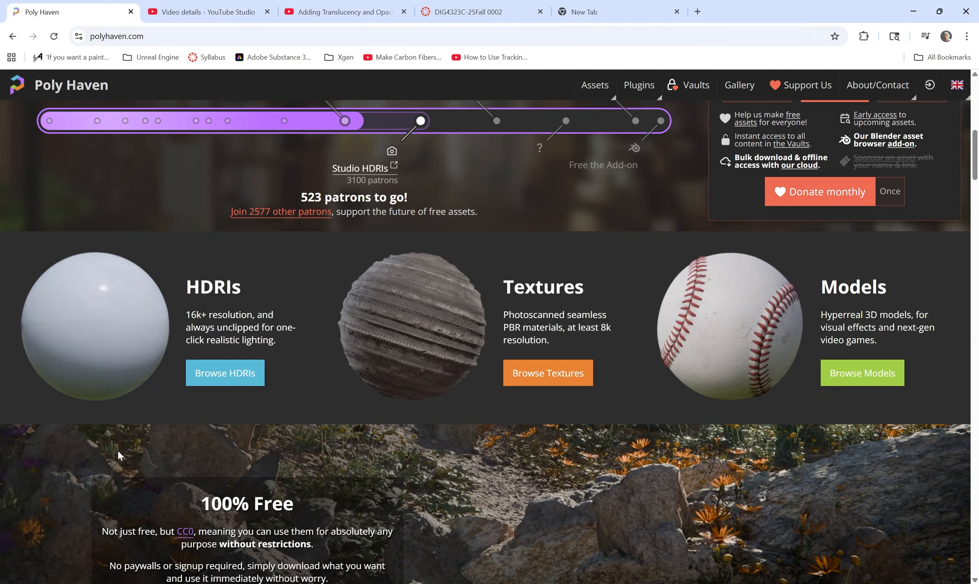
pyautogui.click(223, 376)
pyautogui.scroll(-4, 788, 500)
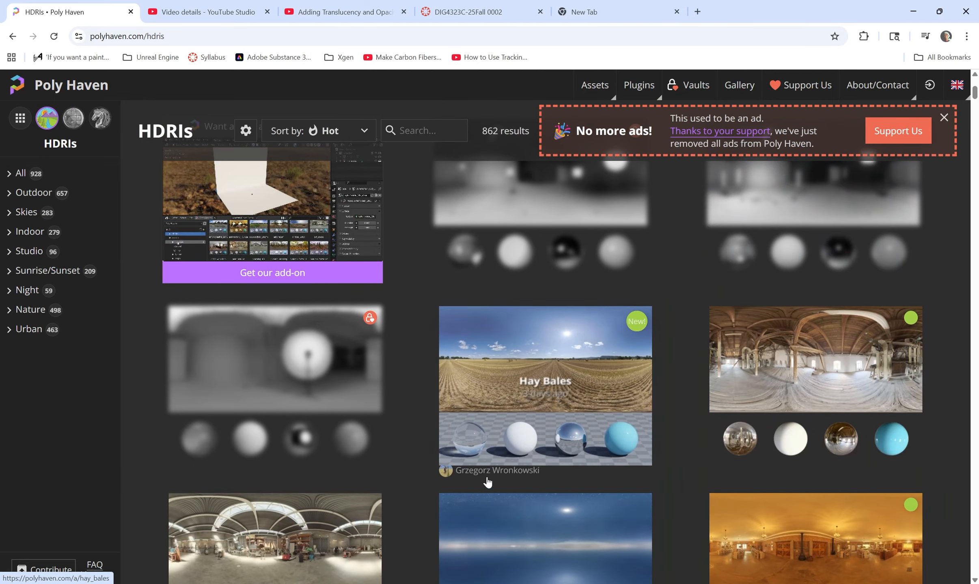
pyautogui.scroll(-5, 487, 482)
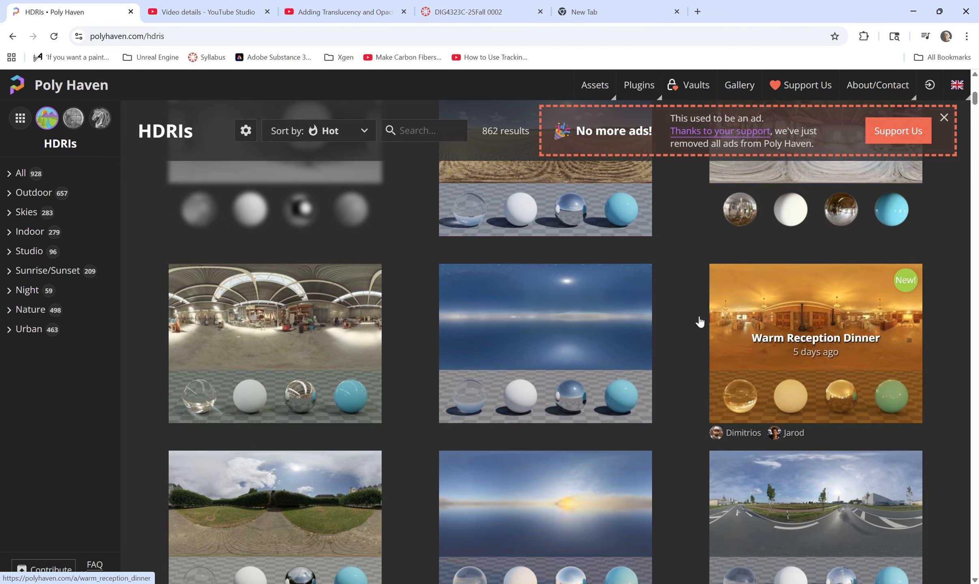
pyautogui.scroll(-5, 755, 353)
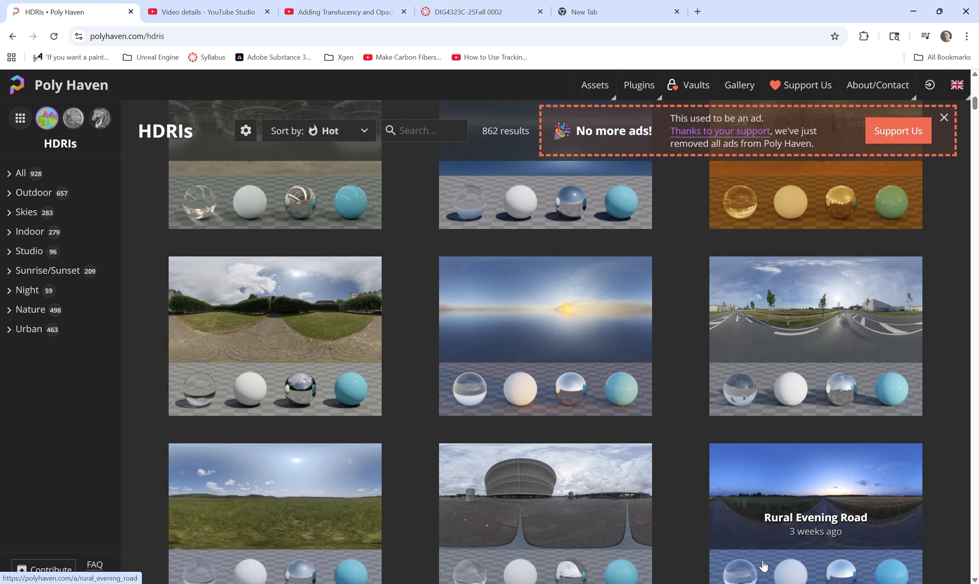
pyautogui.scroll(-5, 763, 566)
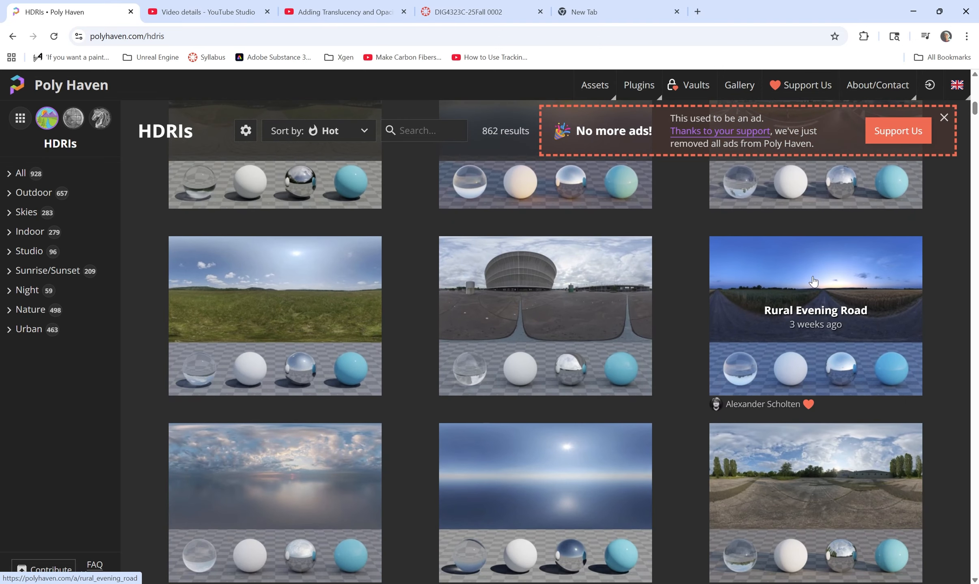
pyautogui.scroll(-1, 568, 378)
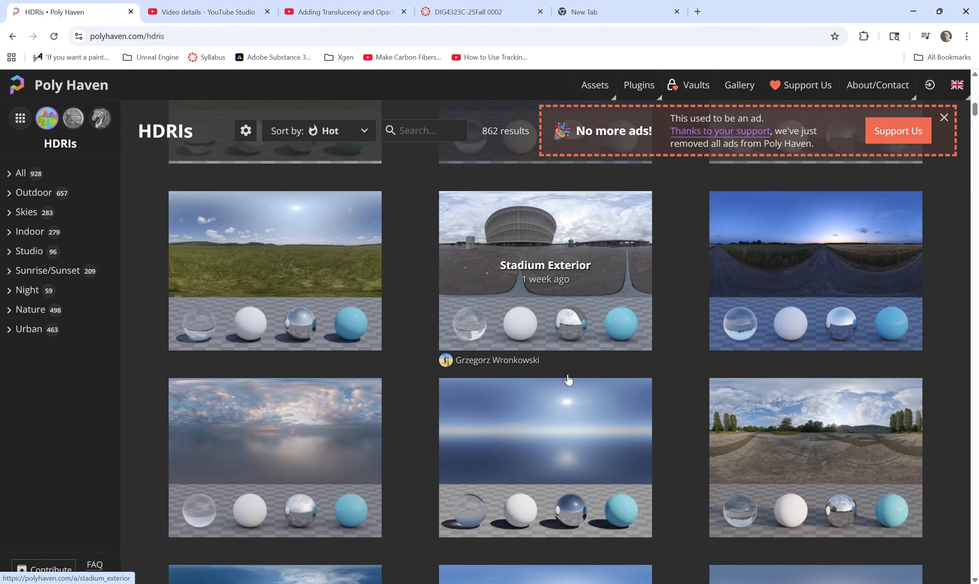
pyautogui.scroll(-3, 568, 379)
pyautogui.scroll(-4, 588, 414)
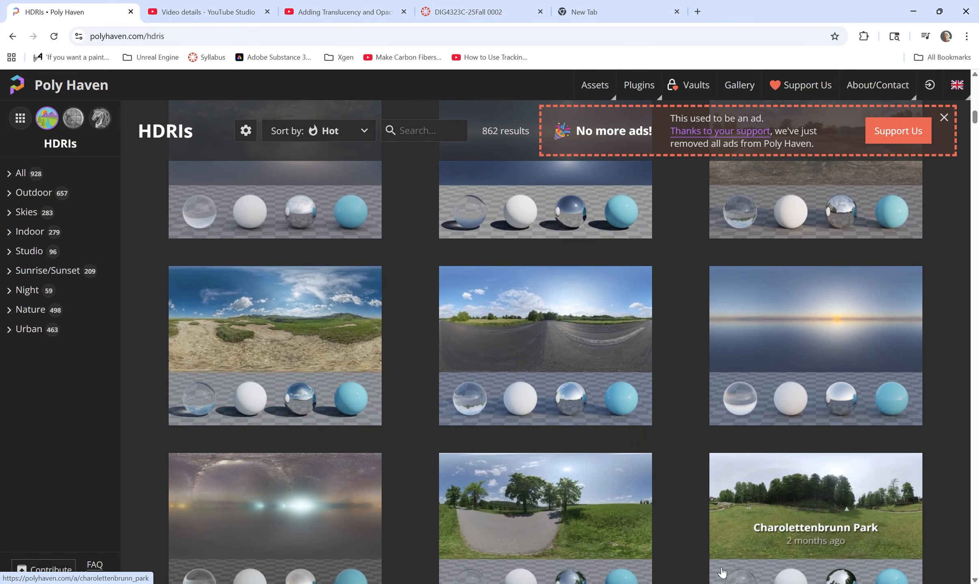
pyautogui.moveTo(699, 583)
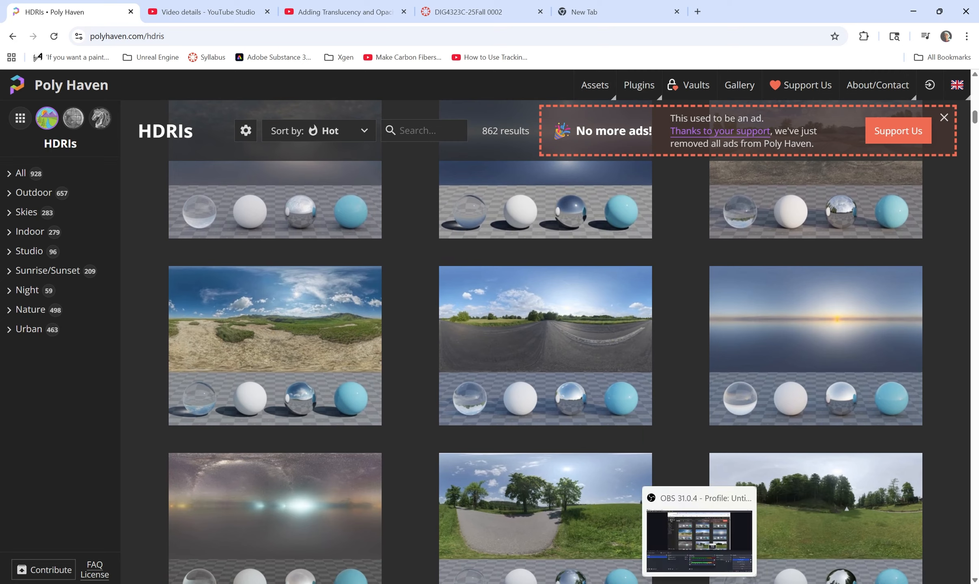
# - Connect a File texture loading Panorama.exr to the aiSkyDomeLight Color in Maya
pyautogui.click(607, 508)
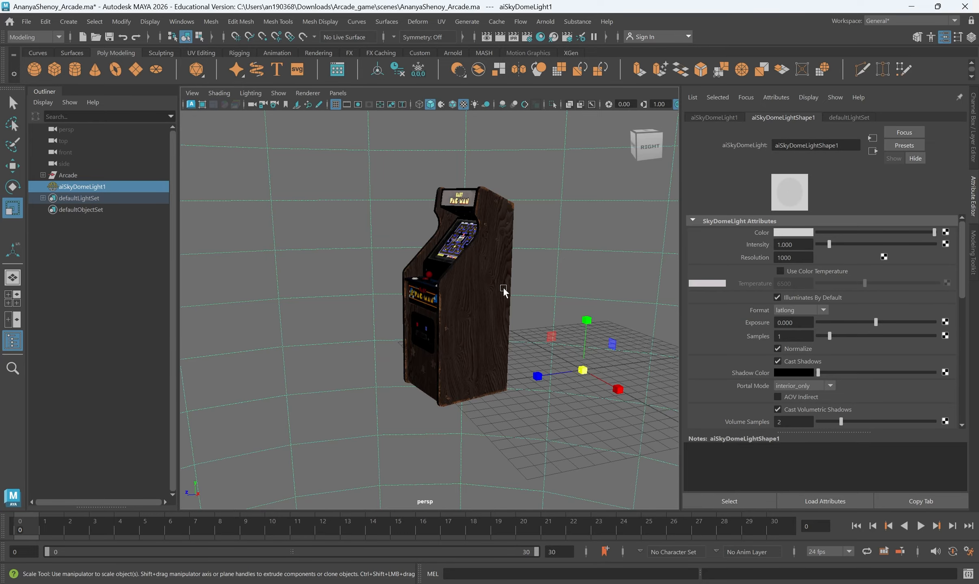
pyautogui.click(945, 232)
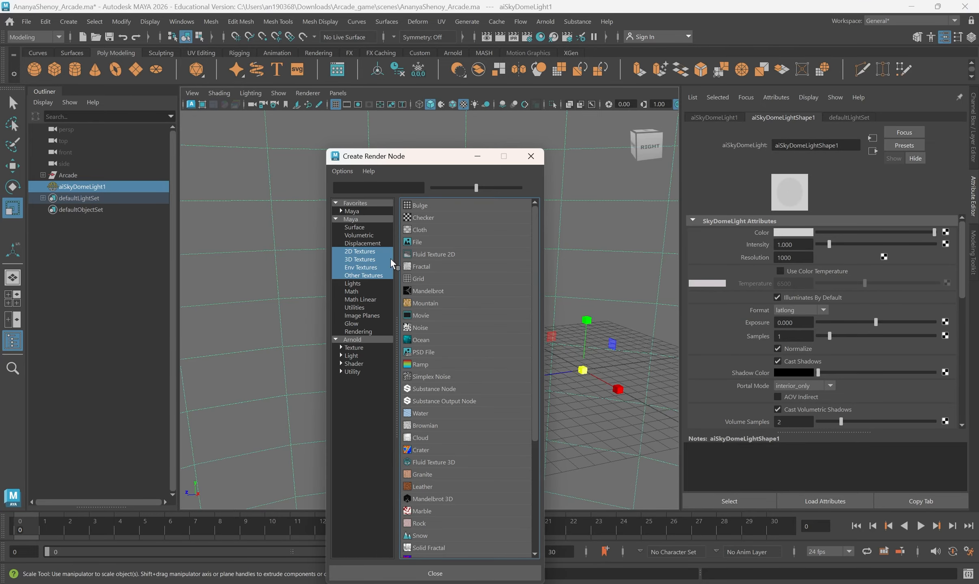
pyautogui.click(427, 242)
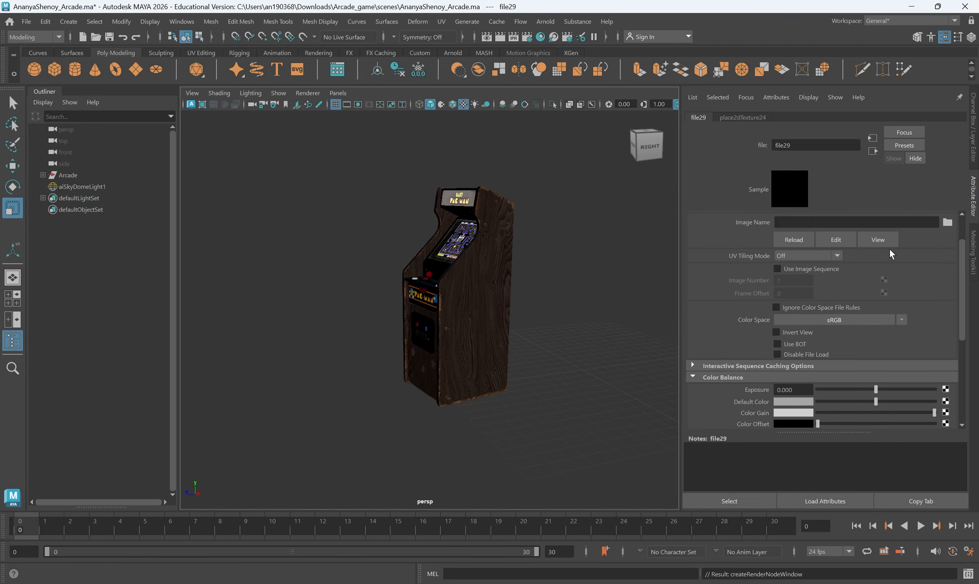
pyautogui.click(948, 269)
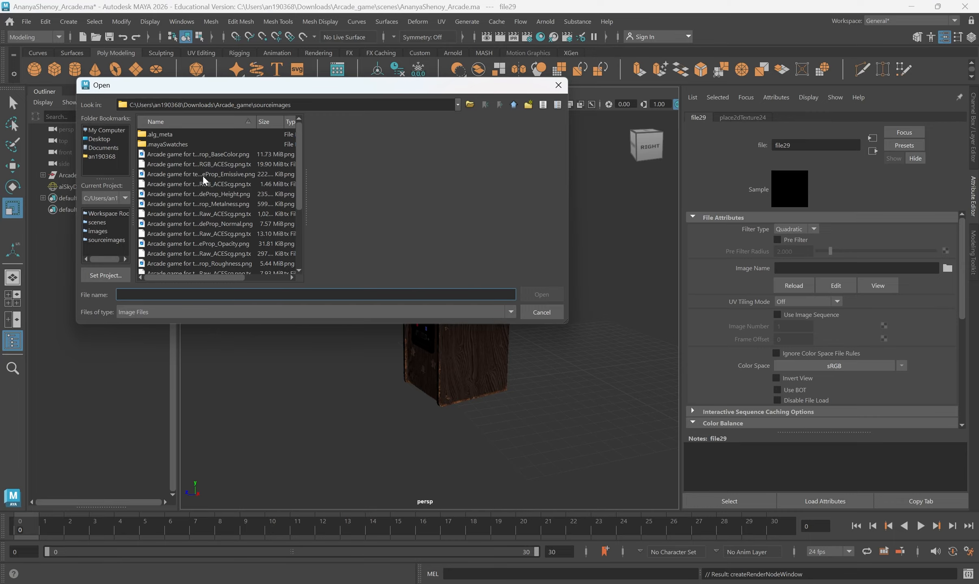
pyautogui.scroll(-3, 204, 180)
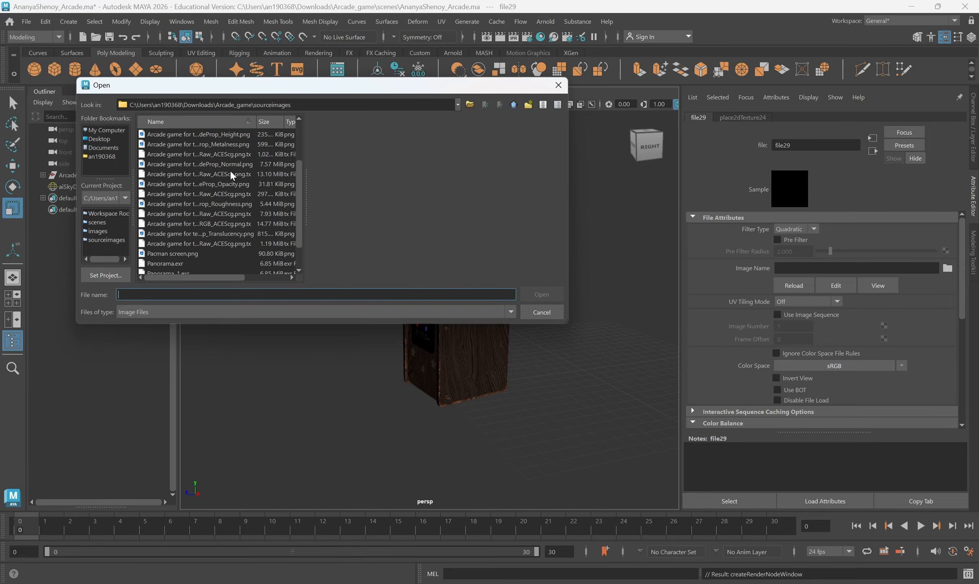
pyautogui.scroll(2, 272, 214)
pyautogui.scroll(-2, 272, 213)
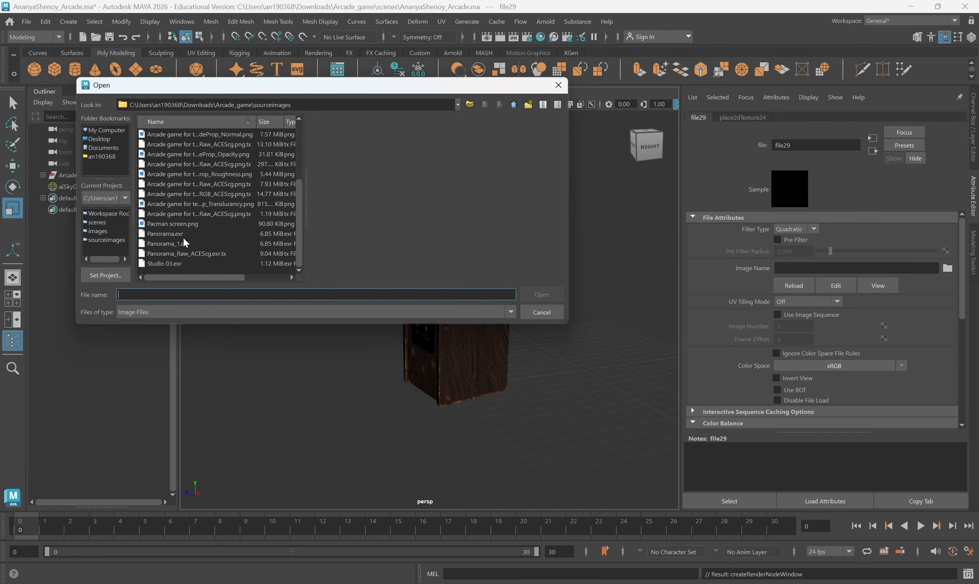
pyautogui.click(162, 234)
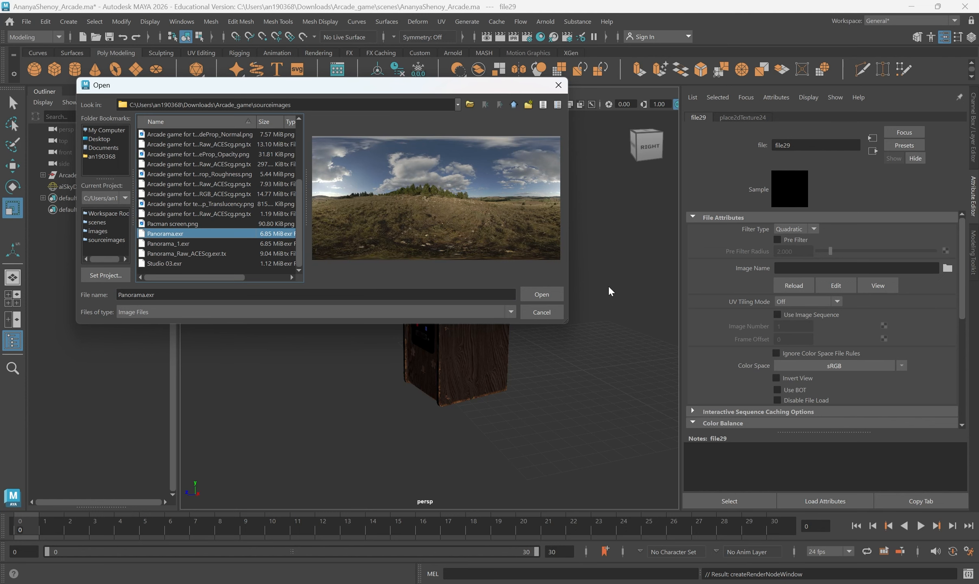
pyautogui.click(557, 294)
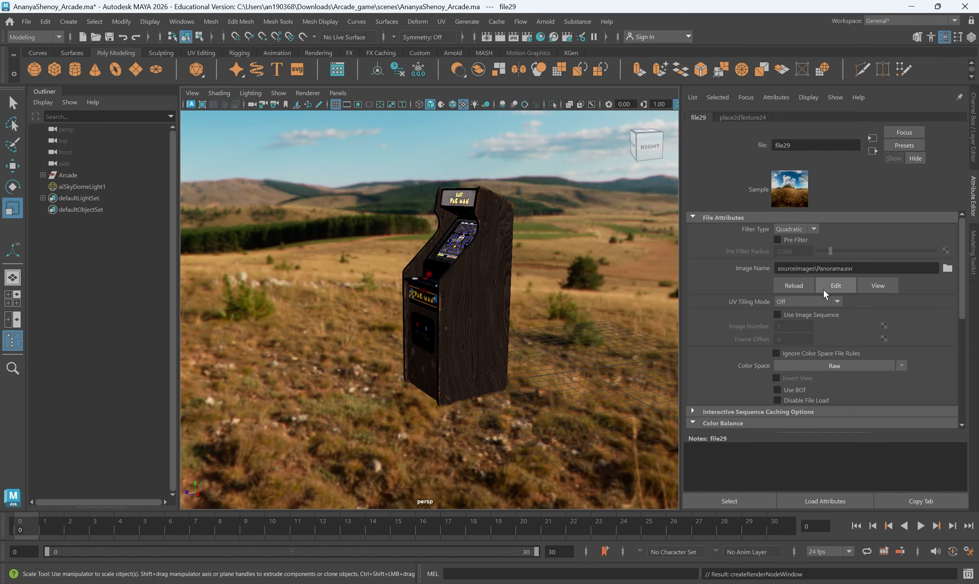
# - Set the sky dome's Camera visibility to 0 and render the arcade with Arnold
pyautogui.click(616, 290)
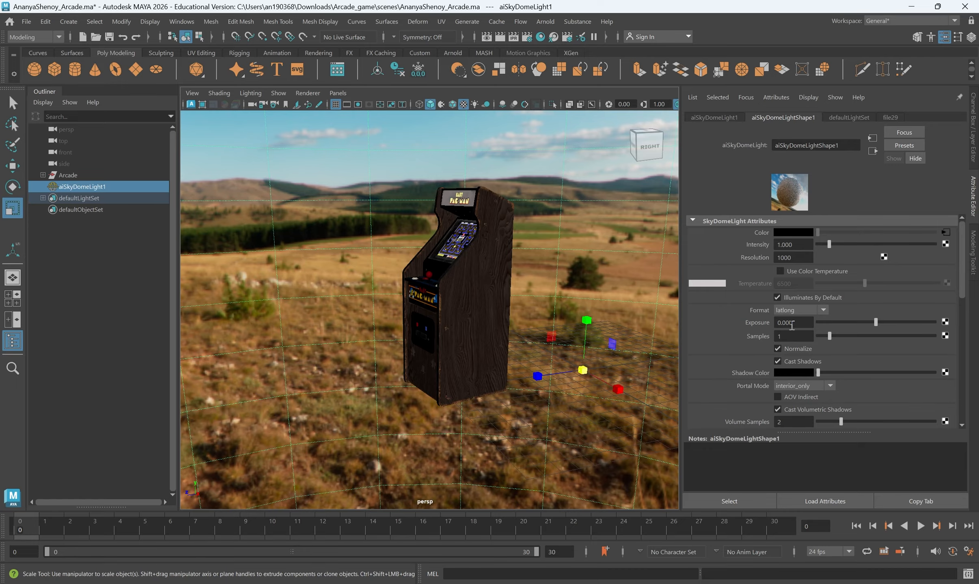
pyautogui.scroll(-2, 798, 354)
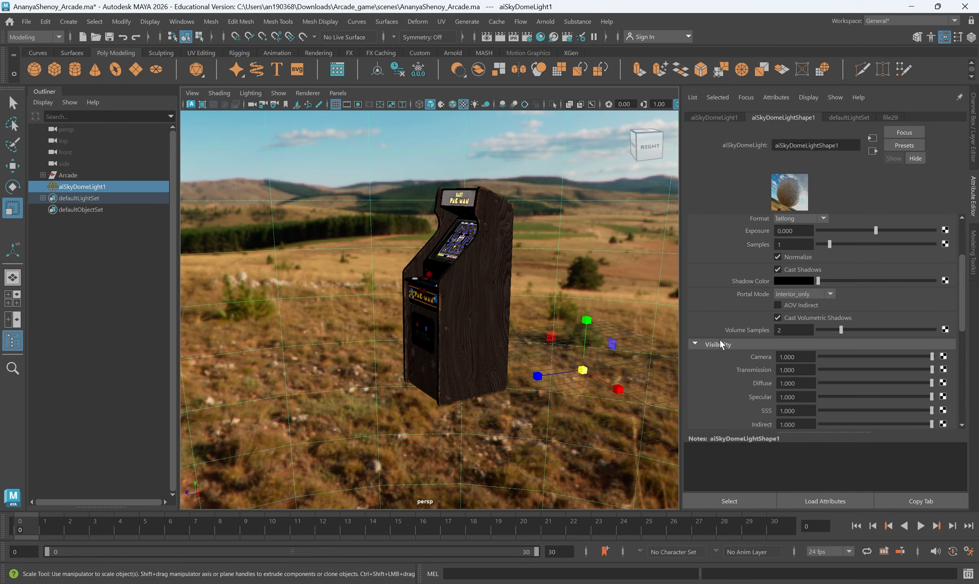
pyautogui.keyDown('ctrl'); pyautogui.moveTo(810, 357); pyautogui.dragTo(0, 386); pyautogui.keyUp('ctrl')
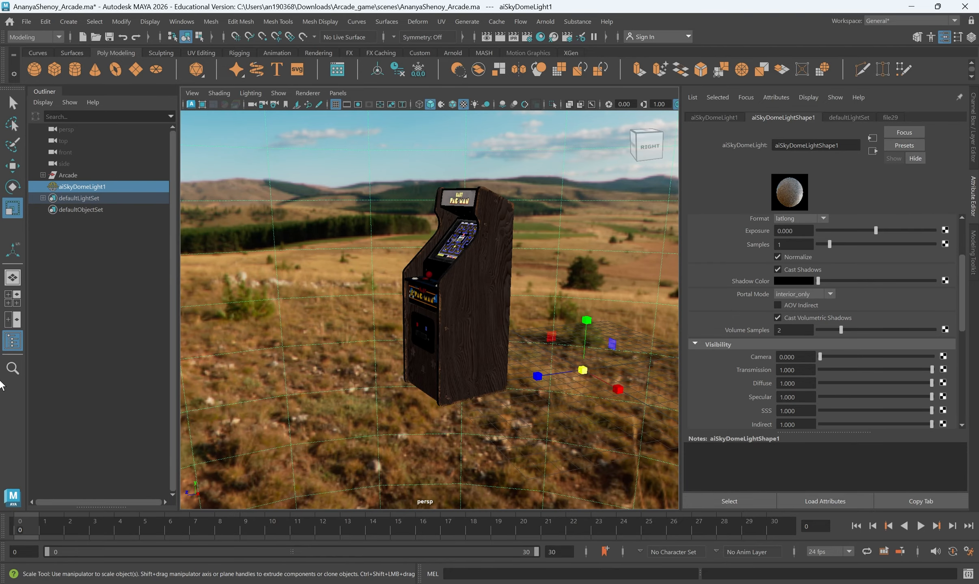
pyautogui.keyDown('alt'); pyautogui.moveTo(434, 380); pyautogui.dragTo(446, 281); pyautogui.keyUp('alt')
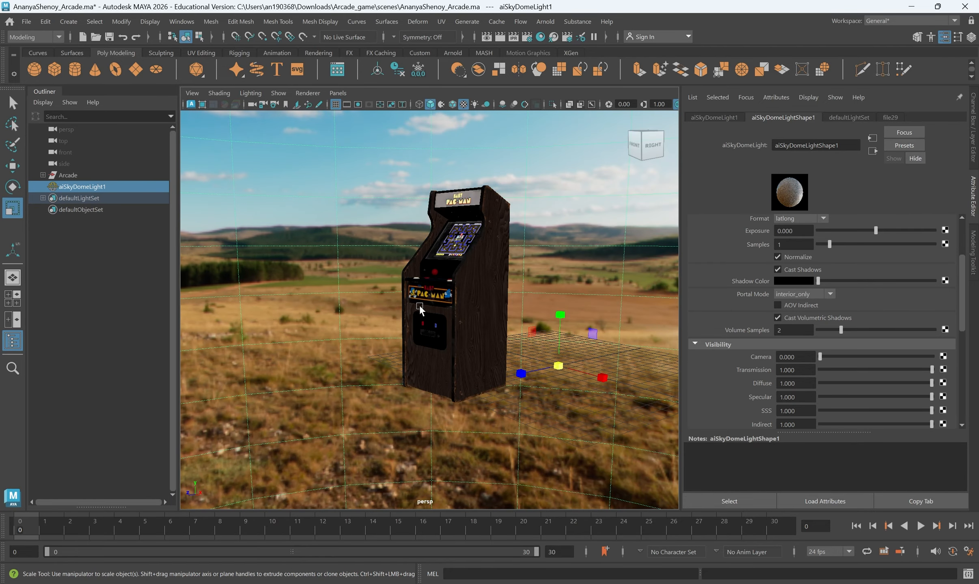
pyautogui.keyDown('alt'); pyautogui.moveTo(412, 316); pyautogui.dragTo(402, 317); pyautogui.keyUp('alt')
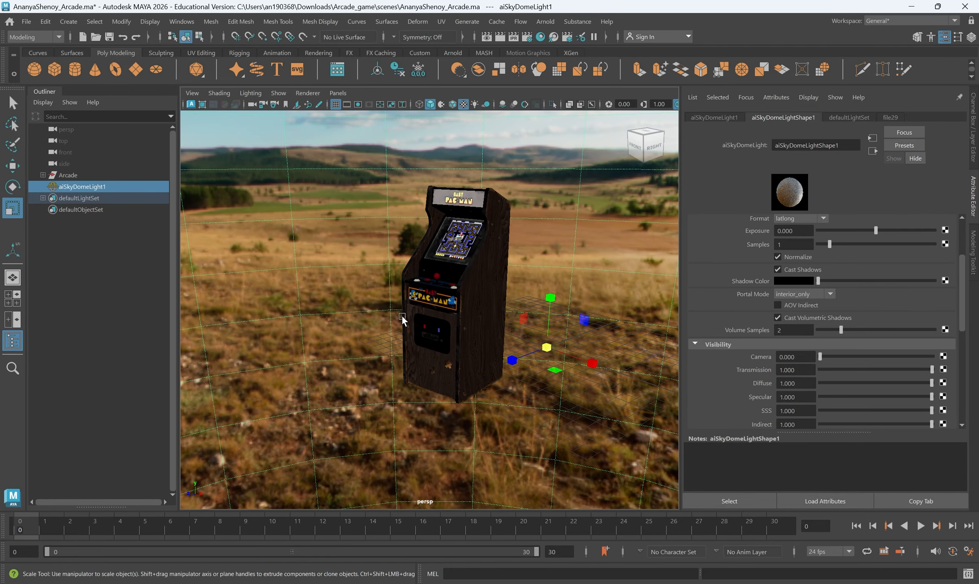
pyautogui.click(545, 21)
pyautogui.click(568, 45)
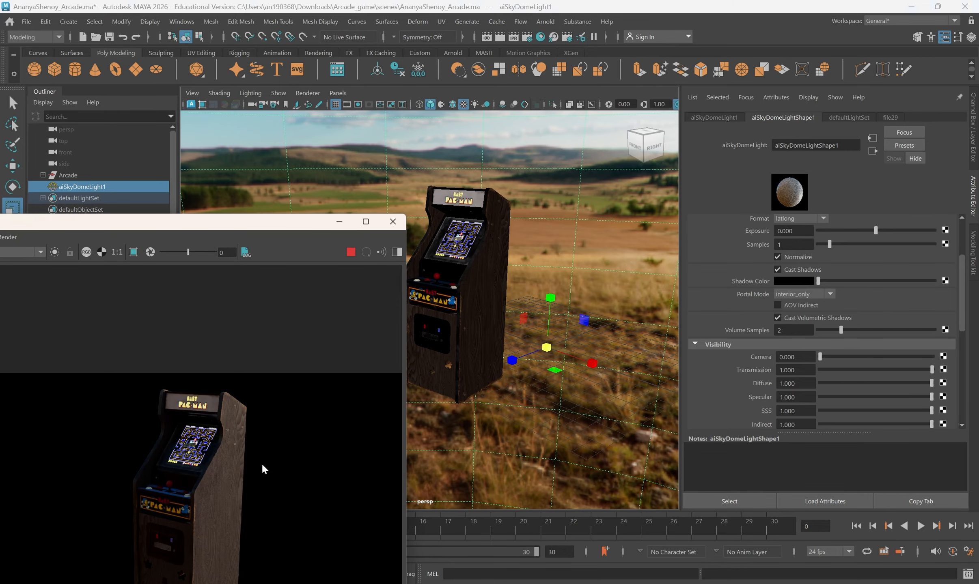
# - Try Camera visibility 1 then undo to 0, rotate the sky dome on Y, and close the RenderView
pyautogui.moveTo(820, 356); pyautogui.dragTo(978, 356)
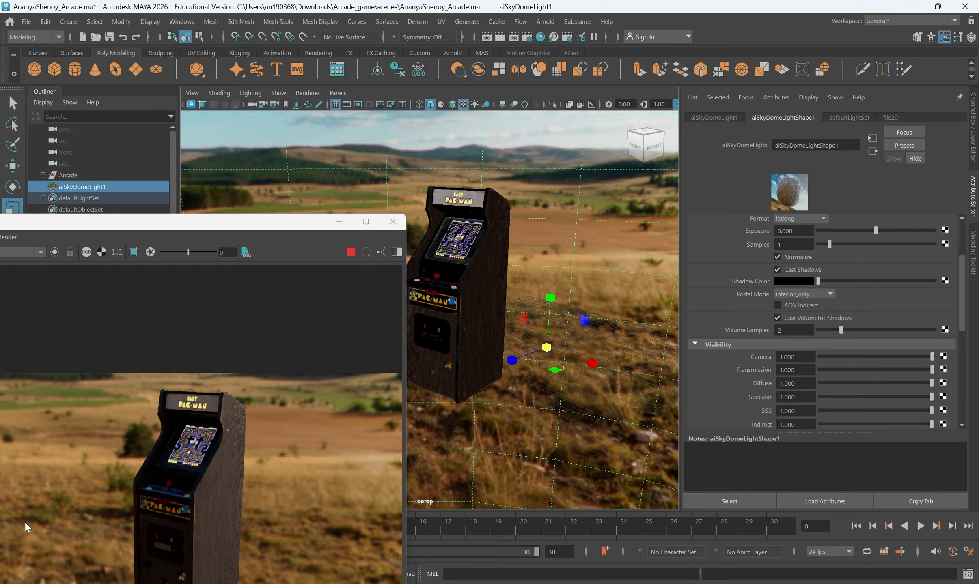
pyautogui.hotkey('ctrl', 'z')
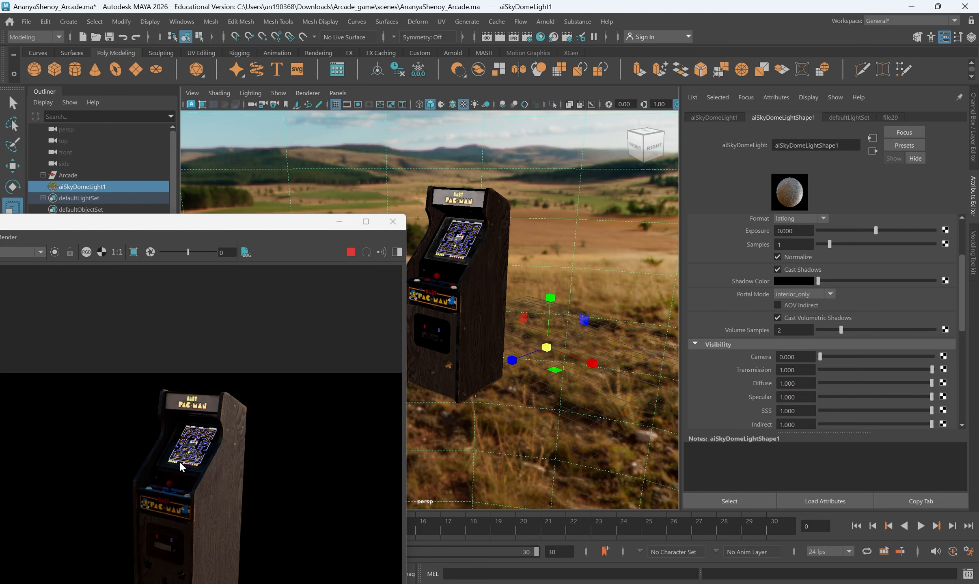
pyautogui.press('e')
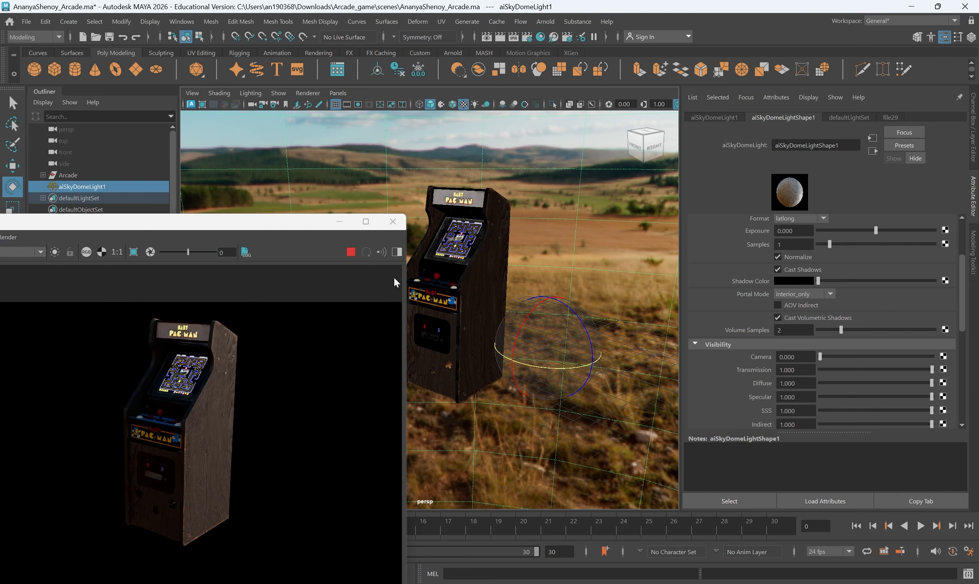
pyautogui.moveTo(550, 367)
pyautogui.mouseDown()
pyautogui.moveTo(572, 356)
pyautogui.moveTo(606, 362)
pyautogui.moveTo(550, 358)
pyautogui.moveTo(562, 353)
pyautogui.mouseUp()
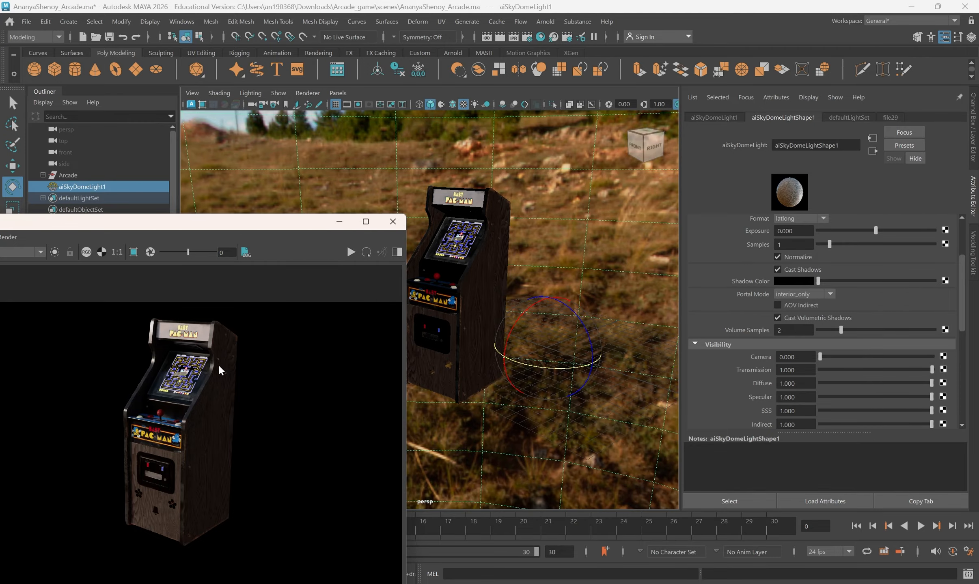
pyautogui.click(393, 222)
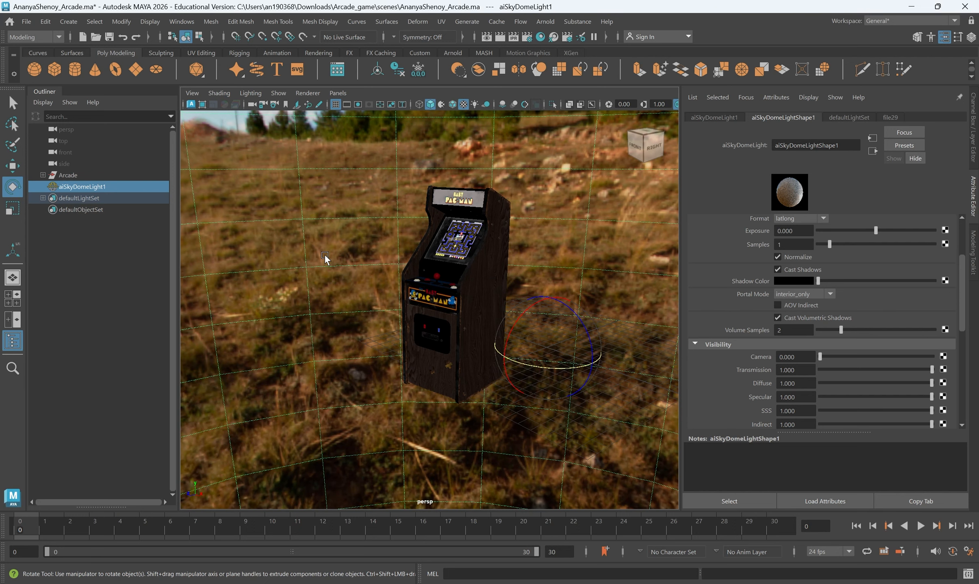
# - Create a polygon plane and scale it into a large ground, wider in X and deeper in Z
pyautogui.moveTo(435, 361)
pyautogui.keyDown('alt'); pyautogui.mouseDown()
pyautogui.moveTo(466, 358)
pyautogui.moveTo(454, 364)
pyautogui.mouseUp(); pyautogui.keyUp('alt')
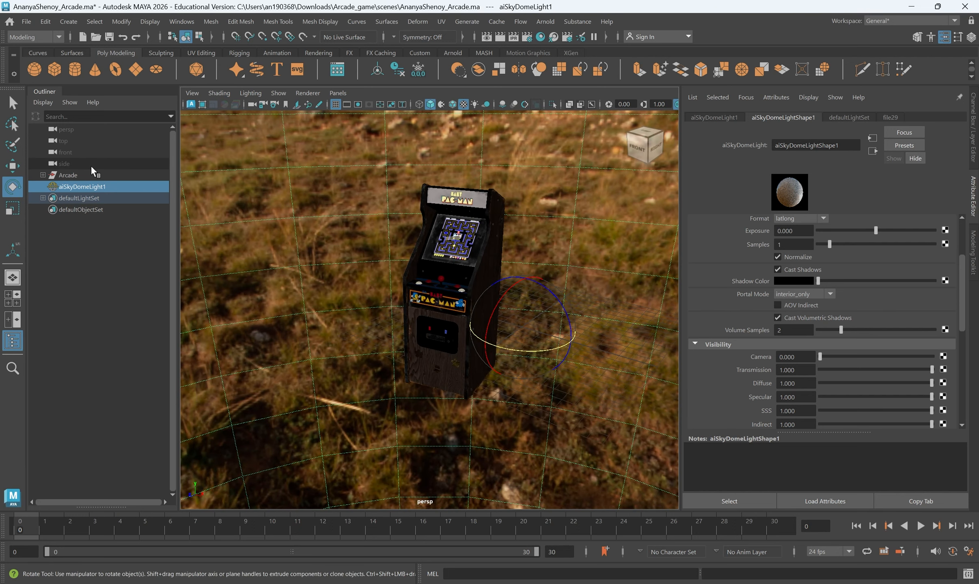
pyautogui.click(130, 68)
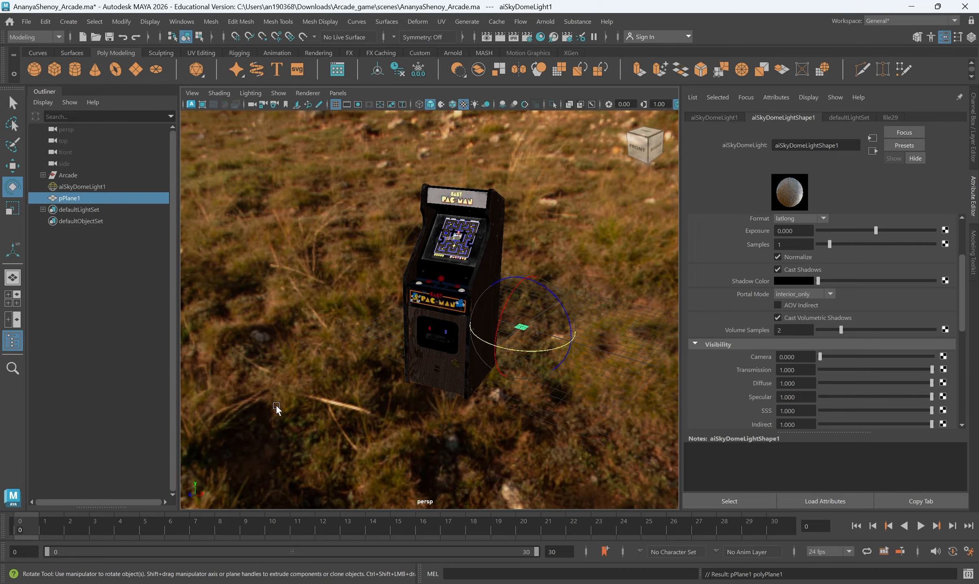
pyautogui.press('r')
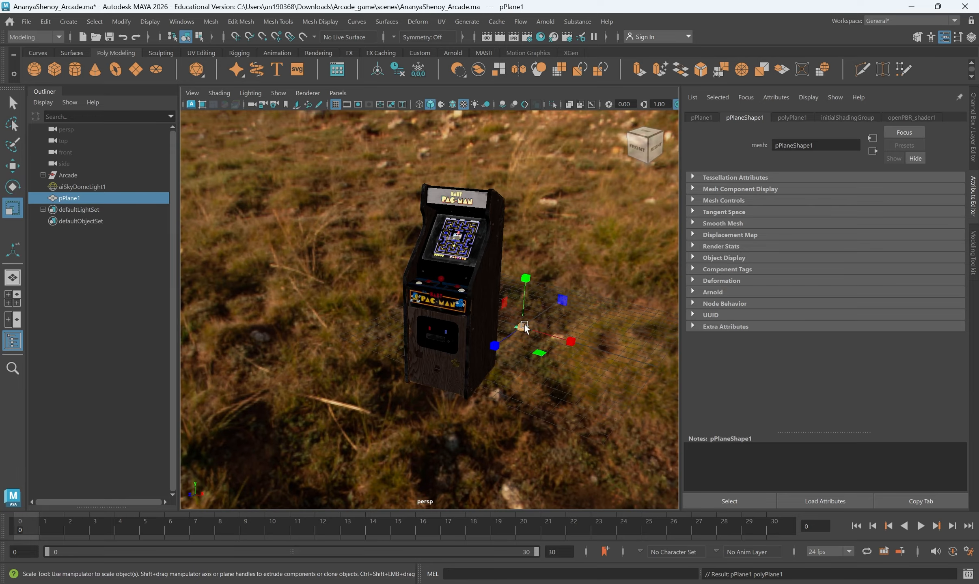
pyautogui.moveTo(524, 324); pyautogui.dragTo(893, 522)
pyautogui.scroll(-3, 484, 340)
pyautogui.moveTo(533, 331); pyautogui.dragTo(665, 369)
pyautogui.moveTo(468, 340); pyautogui.dragTo(400, 388)
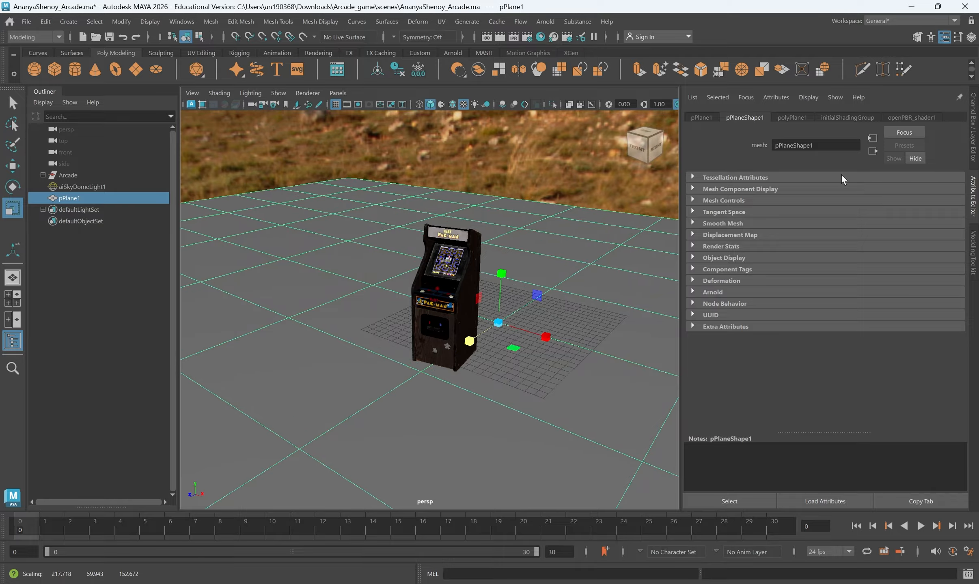
# - Set polyPlane1 Subdivisions Width and Height to 1 and switch the plane to edge selection
pyautogui.click(974, 122)
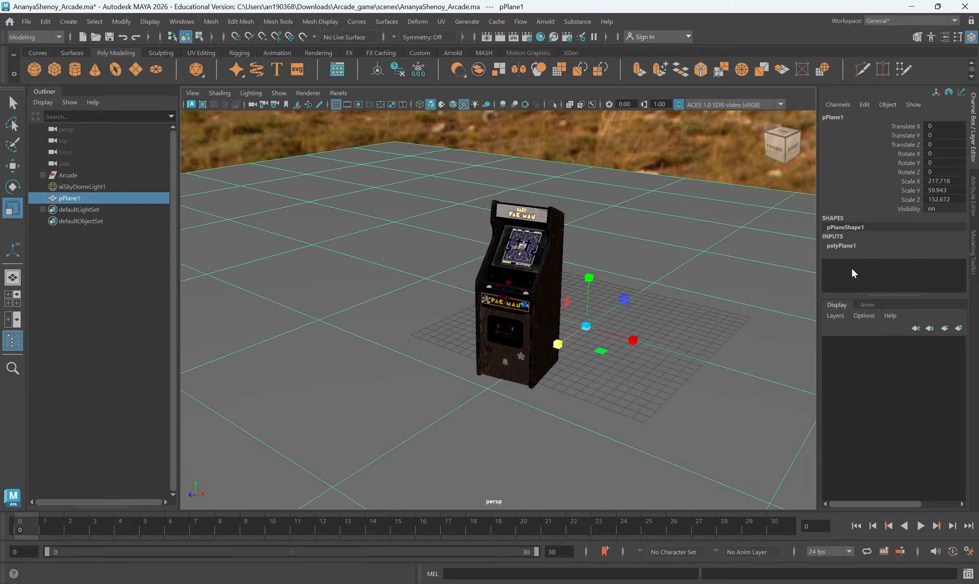
pyautogui.click(840, 245)
pyautogui.scroll(-1, 861, 260)
pyautogui.moveTo(948, 261); pyautogui.dragTo(948, 269)
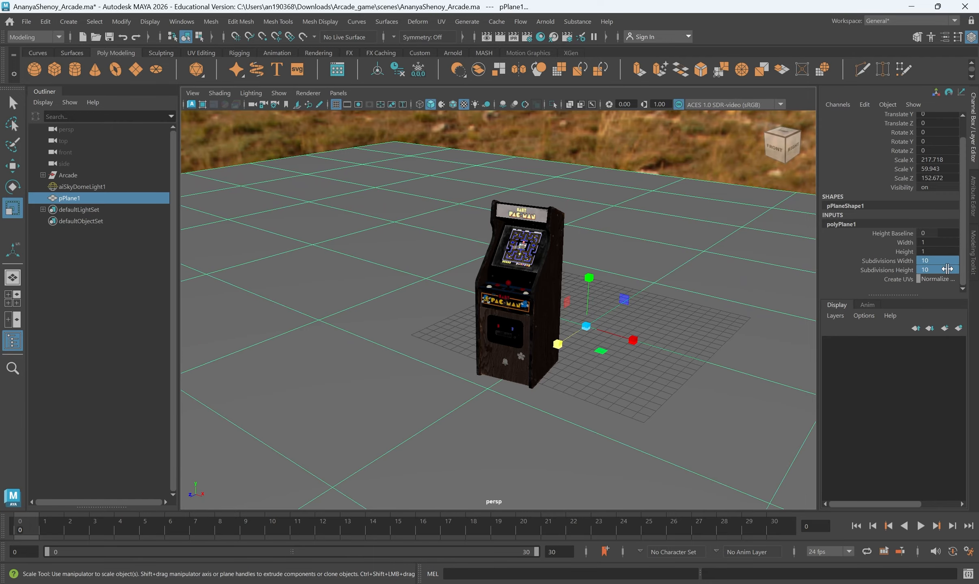
pyautogui.press('Return')
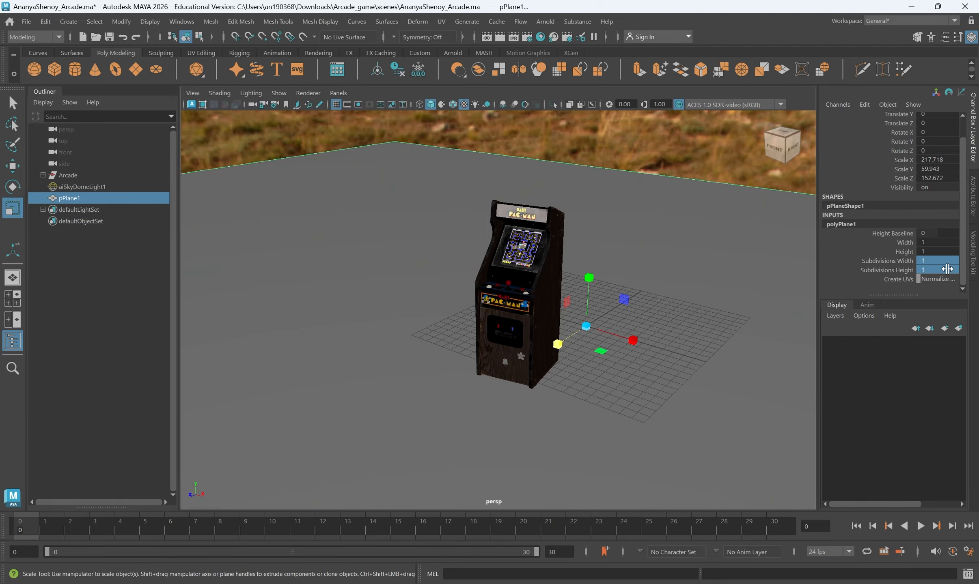
pyautogui.keyDown('alt'); pyautogui.moveTo(670, 293); pyautogui.dragTo(579, 314); pyautogui.keyUp('alt')
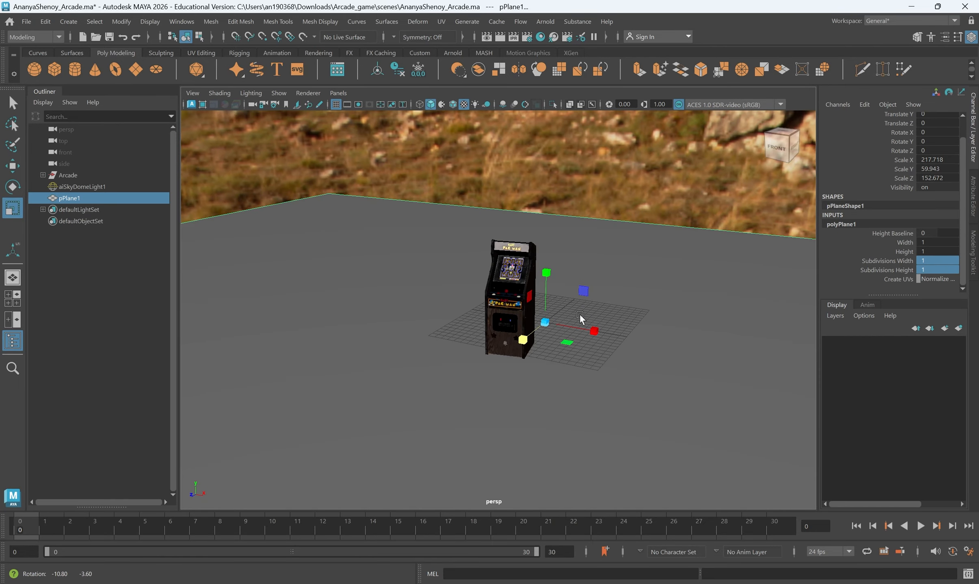
pyautogui.moveTo(640, 249); pyautogui.dragTo(637, 233, button='right')
# - Extrude the plane's far edge and raise it about 72 units into a backdrop wall
pyautogui.click(628, 230)
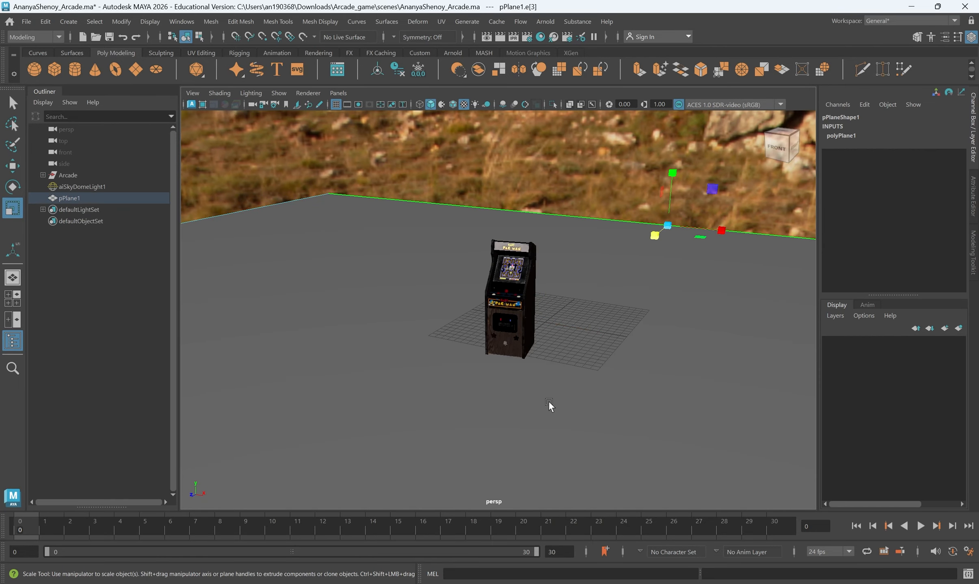
pyautogui.keyDown('shift'); pyautogui.moveTo(610, 288); pyautogui.dragTo(594, 321, button='right'); pyautogui.keyUp('shift')
pyautogui.moveTo(673, 191); pyautogui.dragTo(656, 14)
pyautogui.scroll(-4, 566, 296)
pyautogui.keyDown('alt'); pyautogui.moveTo(566, 297); pyautogui.dragTo(582, 286); pyautogui.keyUp('alt')
pyautogui.keyDown('alt'); pyautogui.moveTo(582, 286); pyautogui.dragTo(564, 353, button='middle'); pyautogui.keyUp('alt')
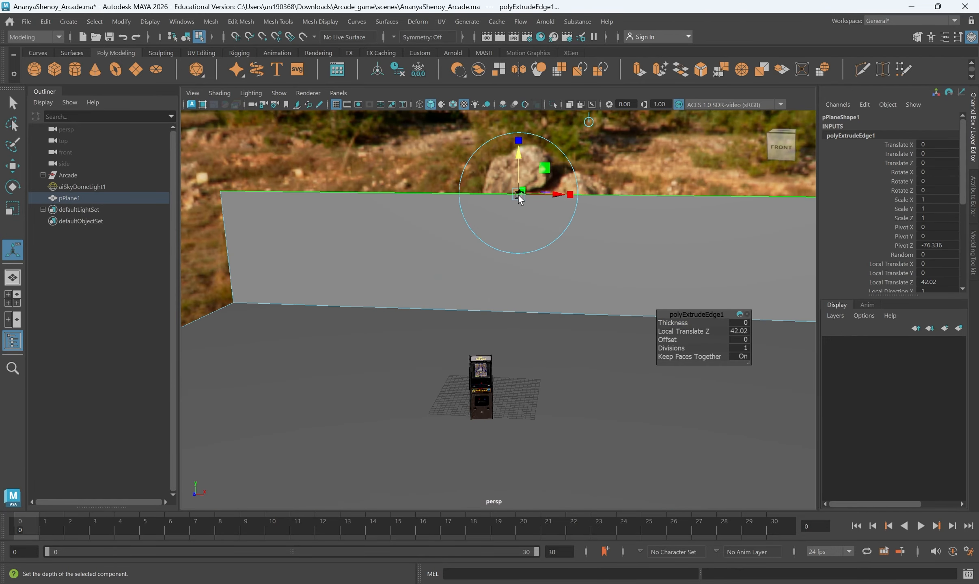
pyautogui.moveTo(519, 156); pyautogui.dragTo(514, 65)
pyautogui.keyDown('alt'); pyautogui.moveTo(418, 325); pyautogui.dragTo(560, 281); pyautogui.keyUp('alt')
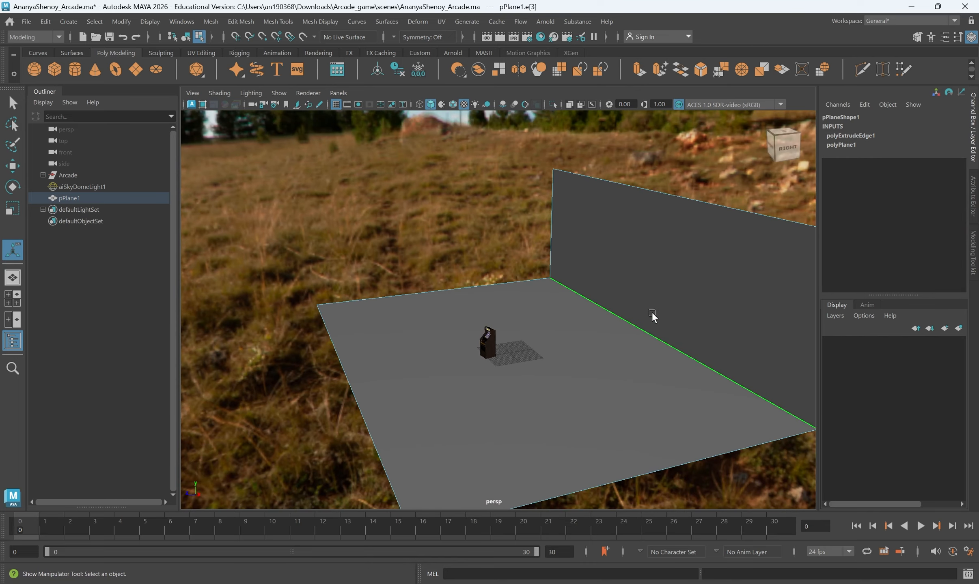
pyautogui.keyDown('alt'); pyautogui.moveTo(651, 317); pyautogui.dragTo(616, 197); pyautogui.keyUp('alt')
# - Select the wall's top edge with the Move tool, then pick the floor–wall edge and bring up edge operations
pyautogui.click(617, 182)
pyautogui.press('w')
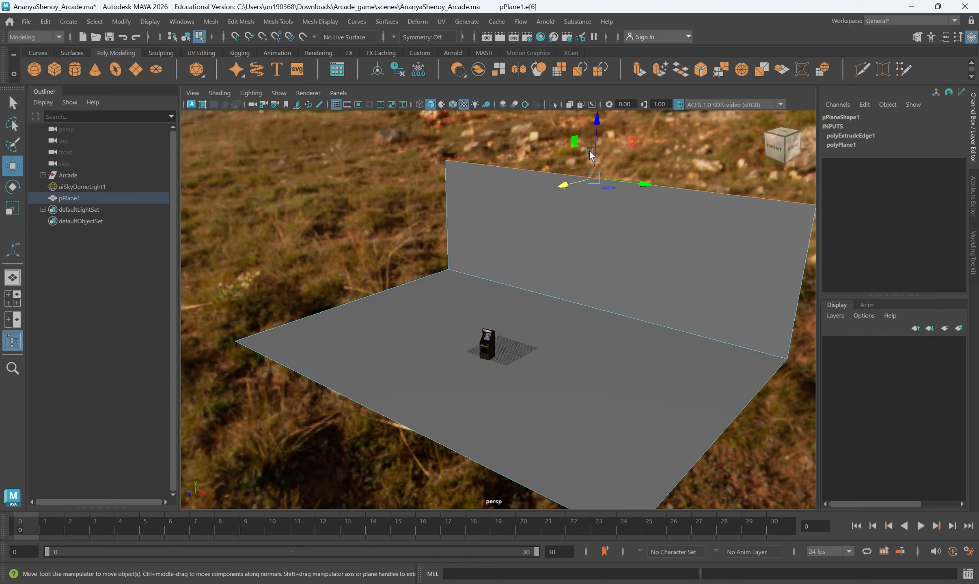
pyautogui.keyDown('alt'); pyautogui.moveTo(600, 159); pyautogui.dragTo(605, 212); pyautogui.keyUp('alt')
pyautogui.keyDown('alt'); pyautogui.moveTo(544, 223); pyautogui.dragTo(565, 225); pyautogui.keyUp('alt')
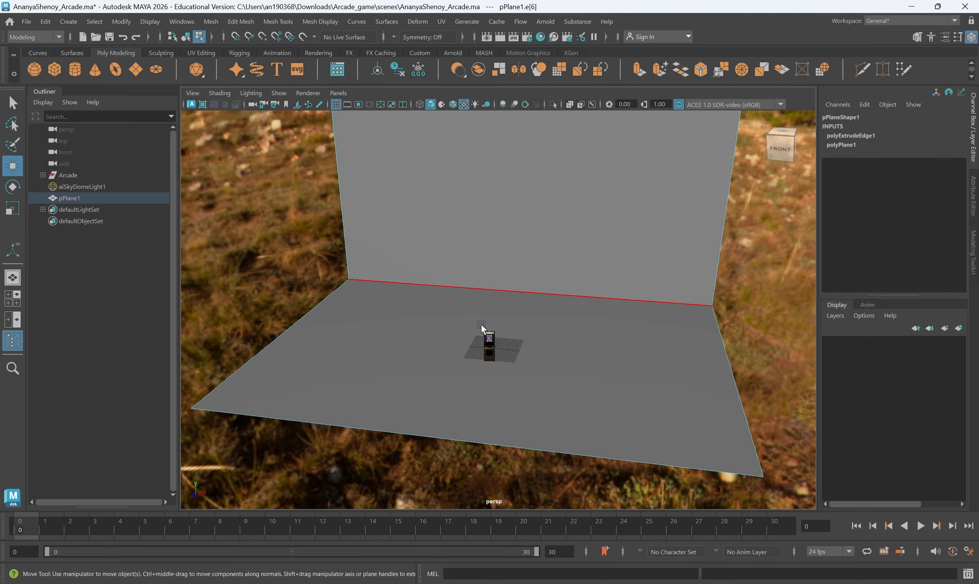
pyautogui.scroll(5, 481, 325)
pyautogui.keyDown('alt'); pyautogui.moveTo(579, 448); pyautogui.dragTo(580, 444); pyautogui.keyUp('alt')
pyautogui.click(617, 345)
pyautogui.keyDown('alt'); pyautogui.moveTo(617, 345); pyautogui.dragTo(576, 364); pyautogui.keyUp('alt')
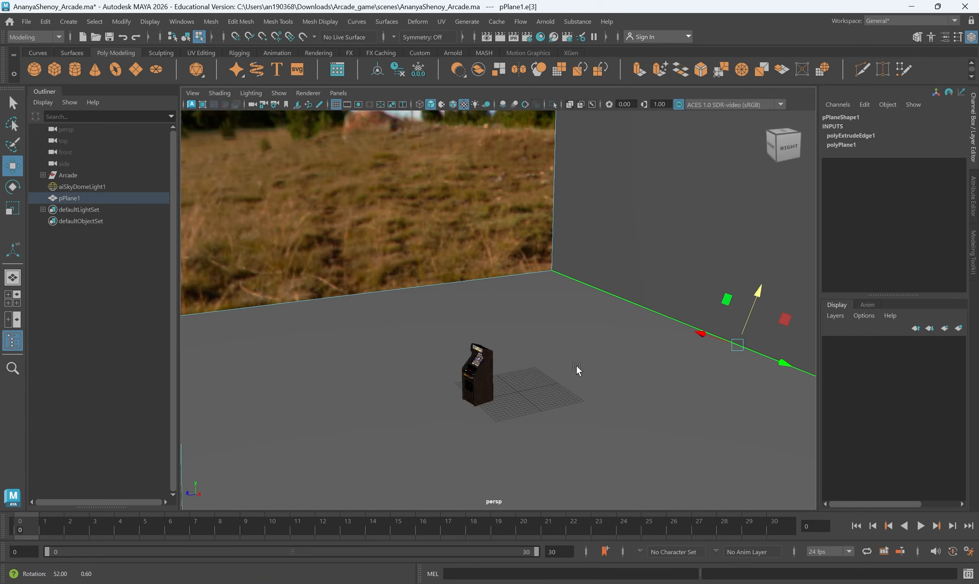
pyautogui.keyDown('shift'); pyautogui.moveTo(579, 365); pyautogui.dragTo(518, 346, button='right'); pyautogui.keyUp('shift')
# - Bevel the floor–wall corner edge of the backdrop with fraction 0.2 and 6 segments
pyautogui.keyDown('alt'); pyautogui.moveTo(602, 371); pyautogui.dragTo(590, 377); pyautogui.keyUp('alt')
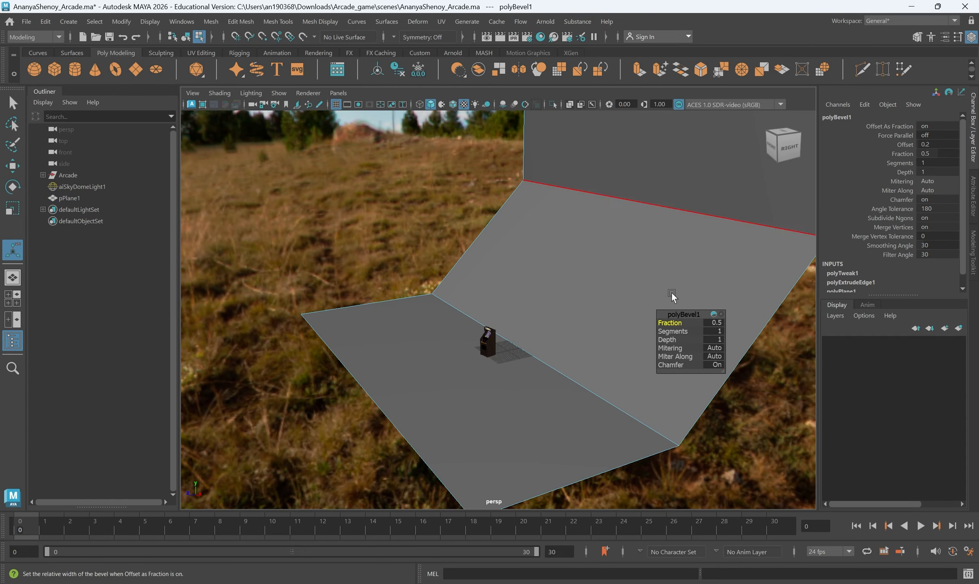
pyautogui.moveTo(677, 321); pyautogui.dragTo(679, 333)
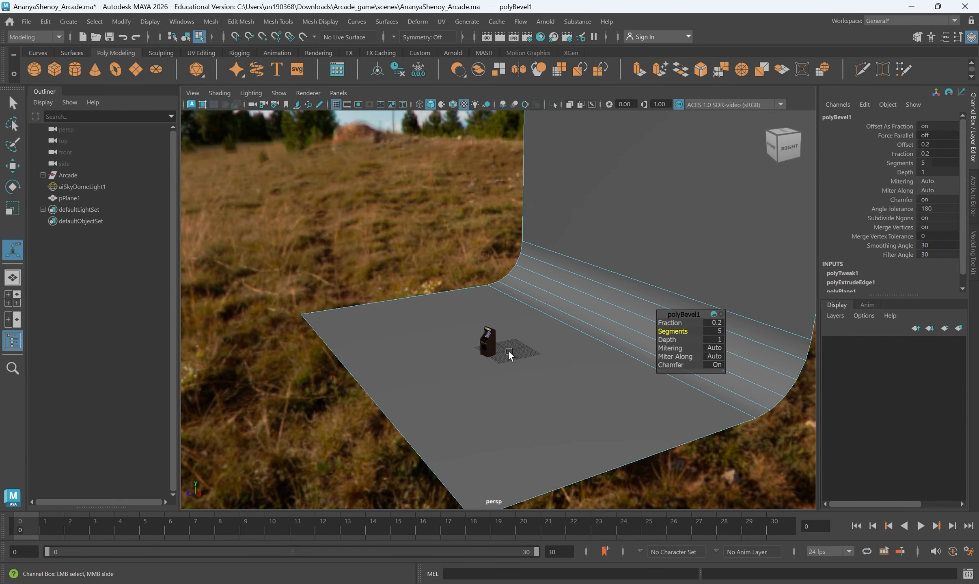
pyautogui.keyDown('alt'); pyautogui.moveTo(509, 355); pyautogui.dragTo(455, 288); pyautogui.keyUp('alt')
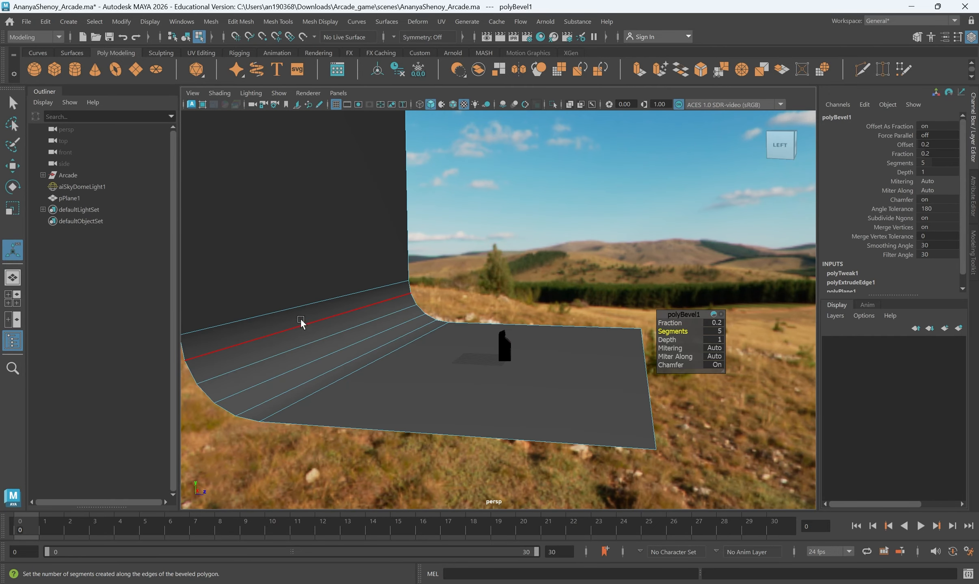
pyautogui.moveTo(668, 332); pyautogui.dragTo(670, 332)
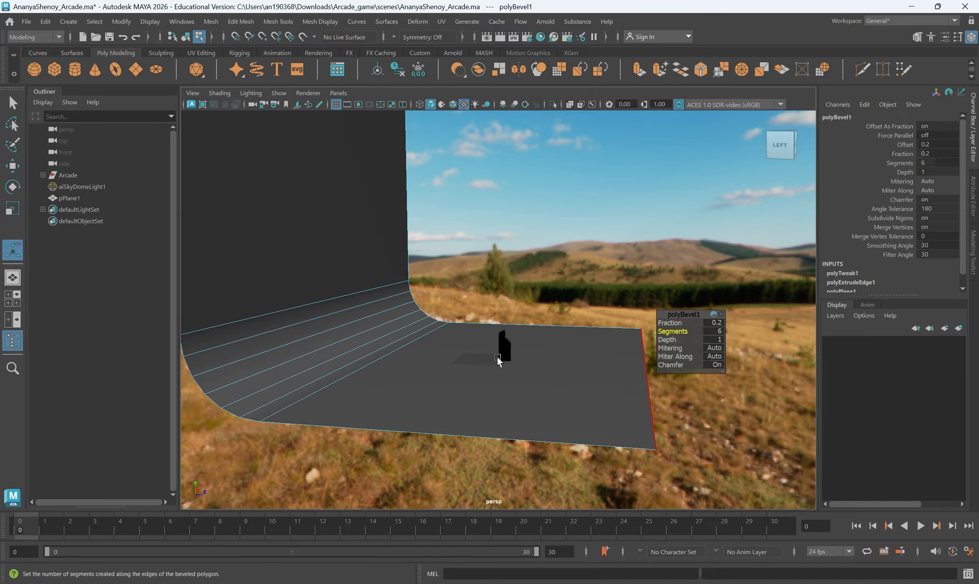
pyautogui.keyDown('alt'); pyautogui.moveTo(497, 355); pyautogui.dragTo(323, 307); pyautogui.keyUp('alt')
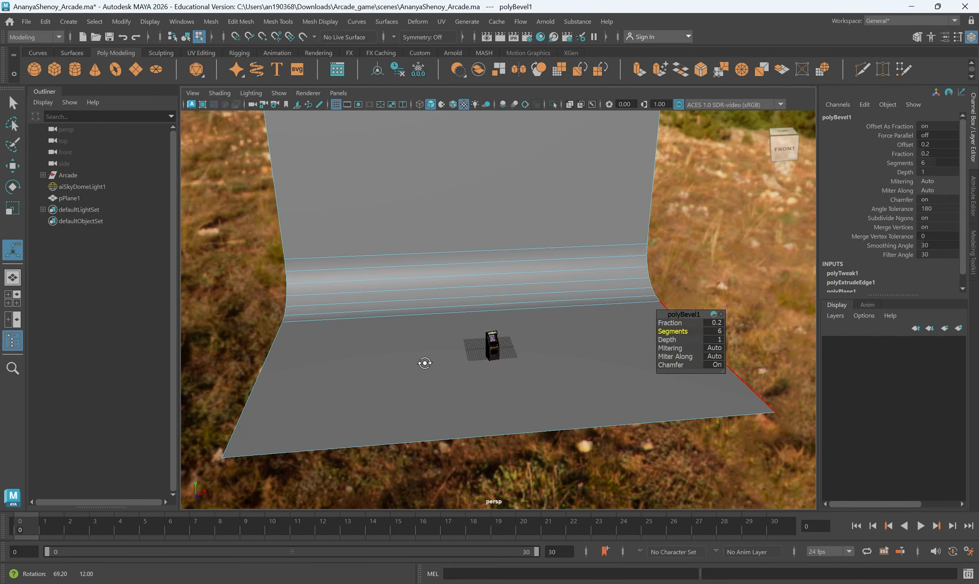
# - Orbit and move the view to a straight, centred front angle on the cabinet
pyautogui.keyDown('alt'); pyautogui.moveTo(317, 346); pyautogui.dragTo(426, 357); pyautogui.keyUp('alt')
pyautogui.keyDown('alt'); pyautogui.moveTo(429, 328); pyautogui.dragTo(452, 429, button='right'); pyautogui.keyUp('alt')
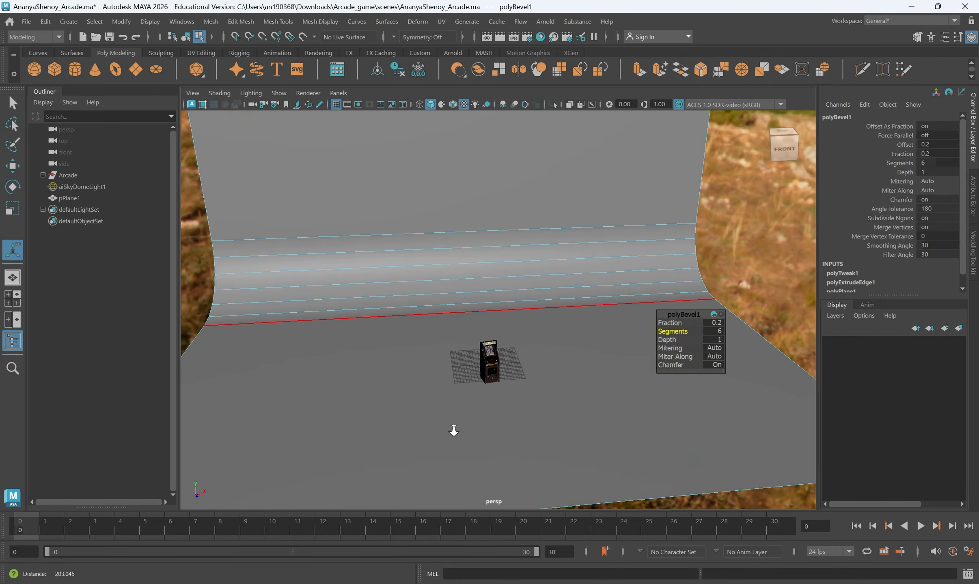
pyautogui.keyDown('alt'); pyautogui.moveTo(453, 430); pyautogui.dragTo(494, 424); pyautogui.keyUp('alt')
pyautogui.keyDown('alt'); pyautogui.moveTo(495, 424); pyautogui.dragTo(518, 463, button='right'); pyautogui.keyUp('alt')
pyautogui.keyDown('alt'); pyautogui.moveTo(518, 463); pyautogui.dragTo(540, 408); pyautogui.keyUp('alt')
pyautogui.keyDown('alt'); pyautogui.moveTo(540, 408); pyautogui.dragTo(558, 469, button='right'); pyautogui.keyUp('alt')
pyautogui.keyDown('alt'); pyautogui.moveTo(559, 469); pyautogui.dragTo(553, 444); pyautogui.keyUp('alt')
pyautogui.keyDown('alt'); pyautogui.moveTo(553, 443); pyautogui.dragTo(537, 374, button='middle'); pyautogui.keyUp('alt')
pyautogui.keyDown('alt'); pyautogui.moveTo(538, 374); pyautogui.dragTo(556, 428, button='right'); pyautogui.keyUp('alt')
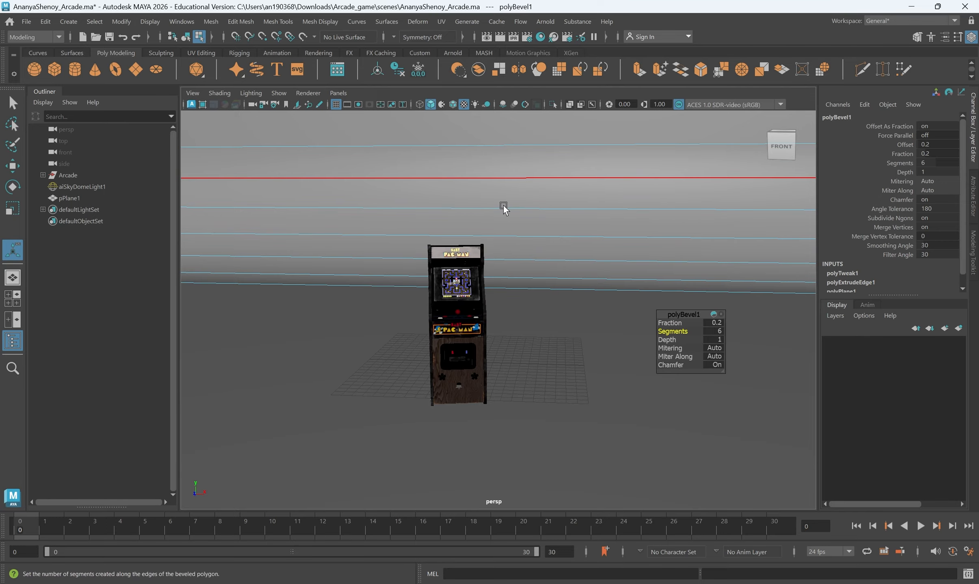
# - Start an Arnold render of the cabinet and frame it from the front
pyautogui.click(548, 22)
pyautogui.click(561, 44)
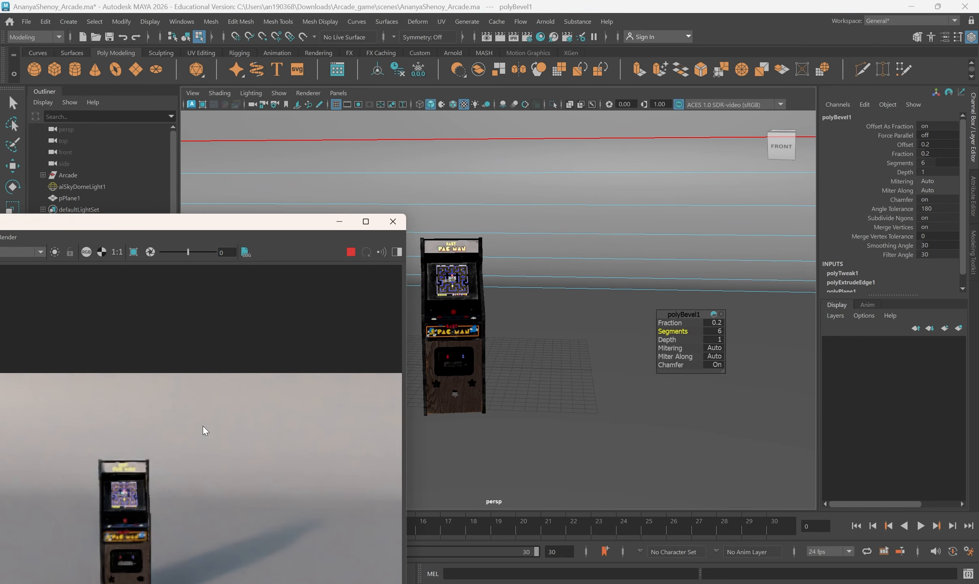
pyautogui.keyDown('alt'); pyautogui.moveTo(463, 410); pyautogui.dragTo(522, 422, button='right'); pyautogui.keyUp('alt')
pyautogui.keyDown('alt'); pyautogui.moveTo(522, 423); pyautogui.dragTo(585, 415); pyautogui.keyUp('alt')
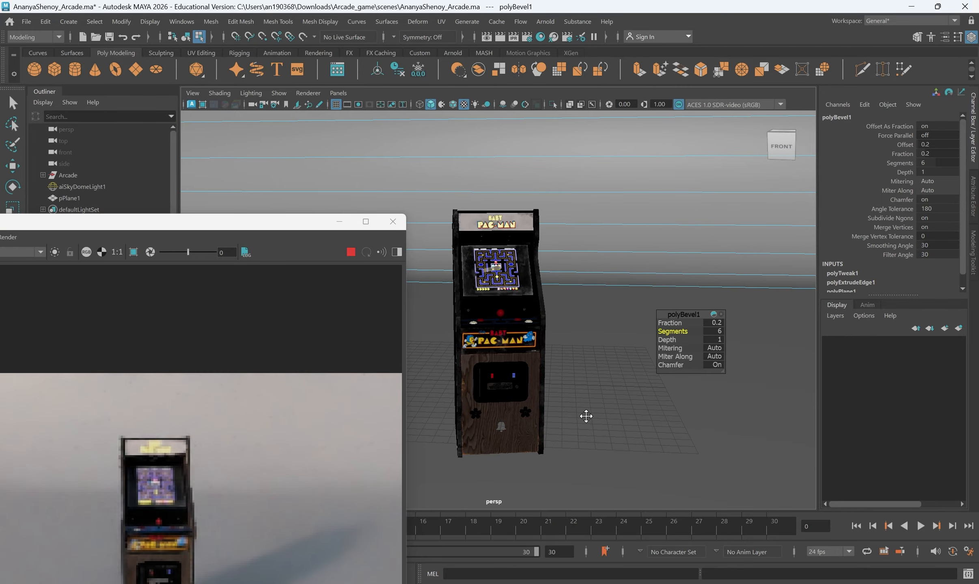
pyautogui.scroll(-1, 223, 443)
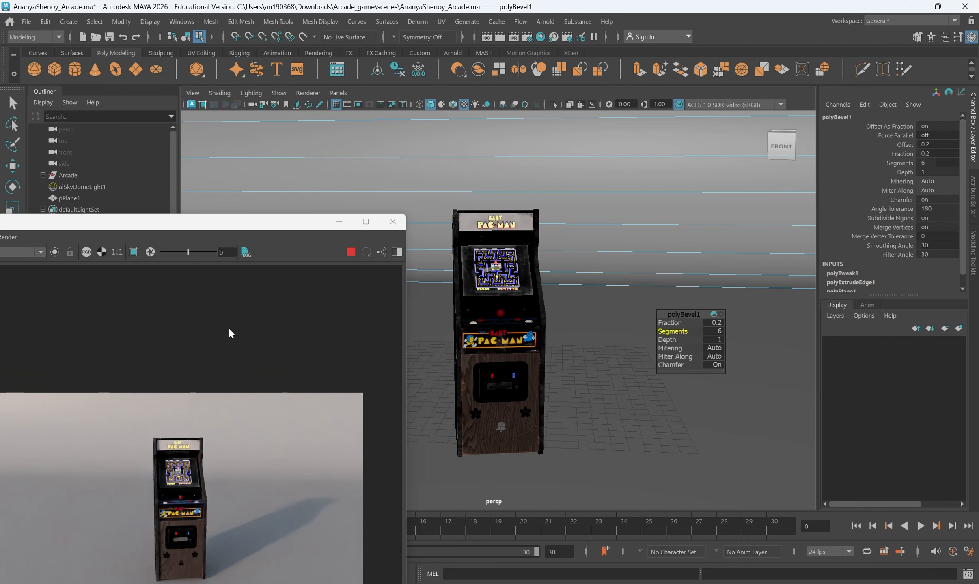
# - Move the Arnold RenderView window aside and select the whole backdrop plane as an object
pyautogui.moveTo(242, 222); pyautogui.dragTo(258, 77)
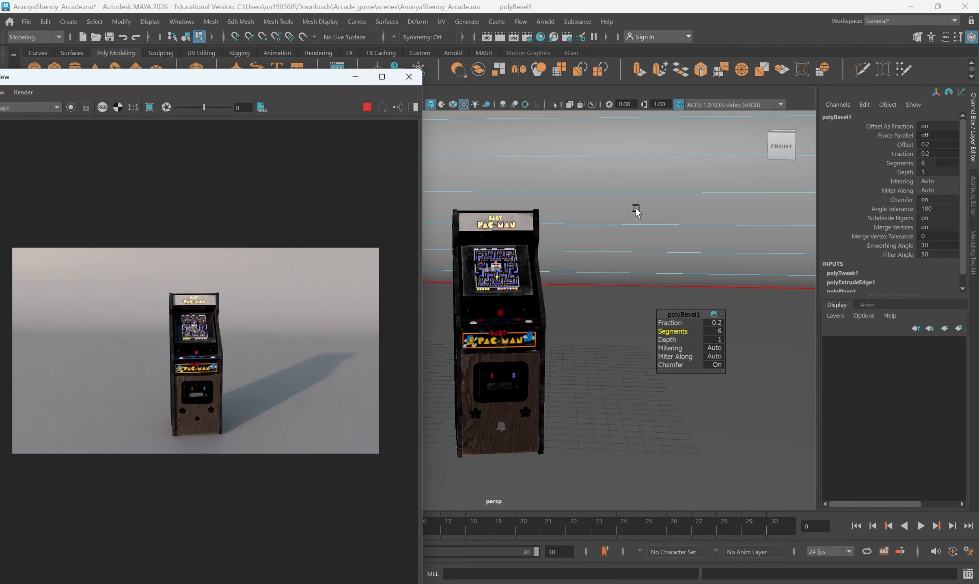
pyautogui.moveTo(636, 211); pyautogui.dragTo(672, 184, button='right')
pyautogui.moveTo(224, 81); pyautogui.dragTo(97, 193)
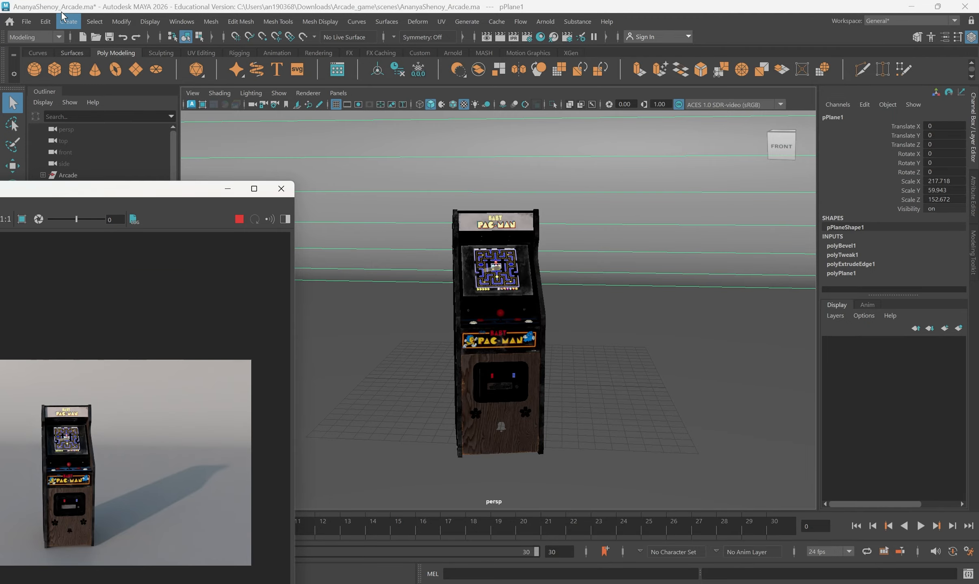
# - Delete the plane's construction history and assign it a new aiShadowMatte Arnold shader
pyautogui.click(45, 21)
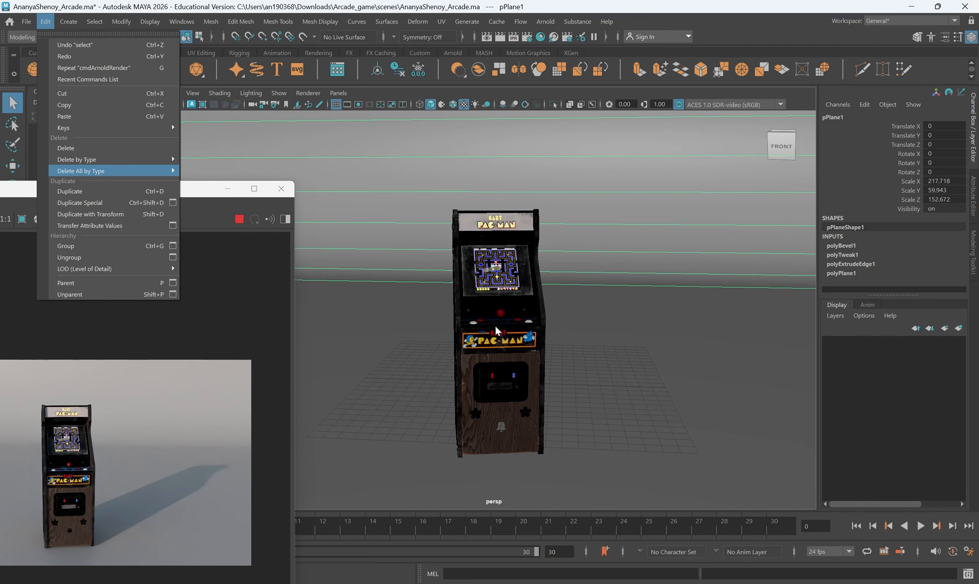
pyautogui.click(262, 373)
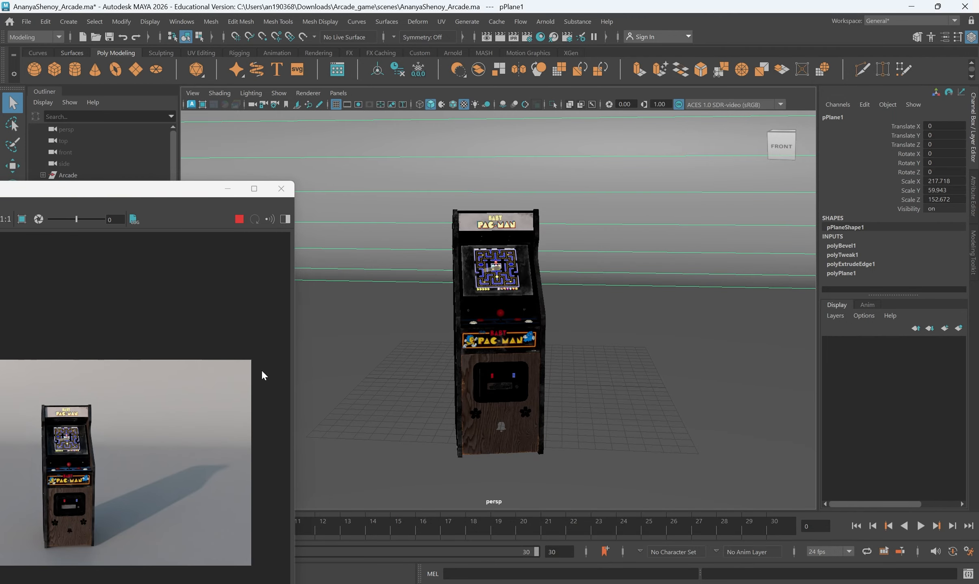
pyautogui.rightClick(650, 257)
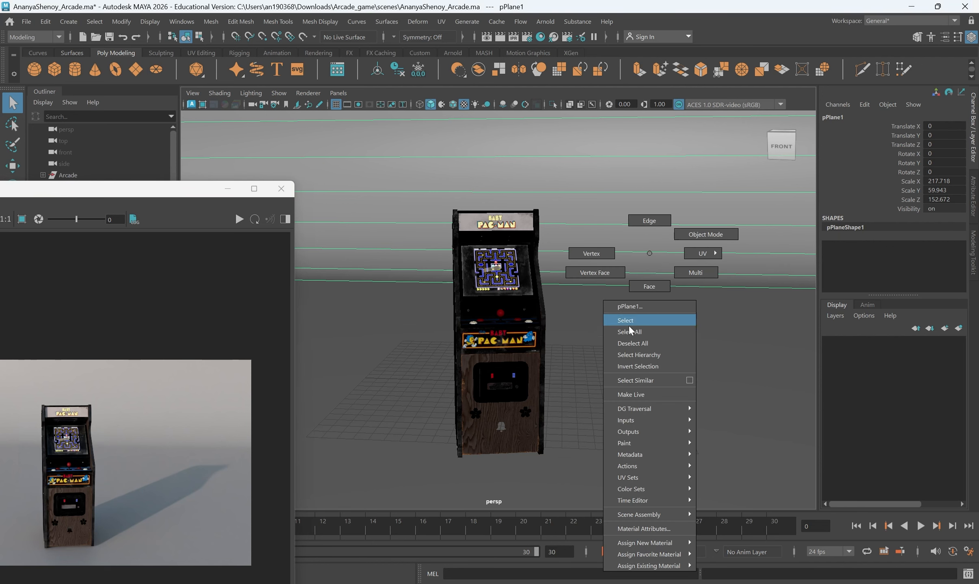
pyautogui.moveTo(650, 544)
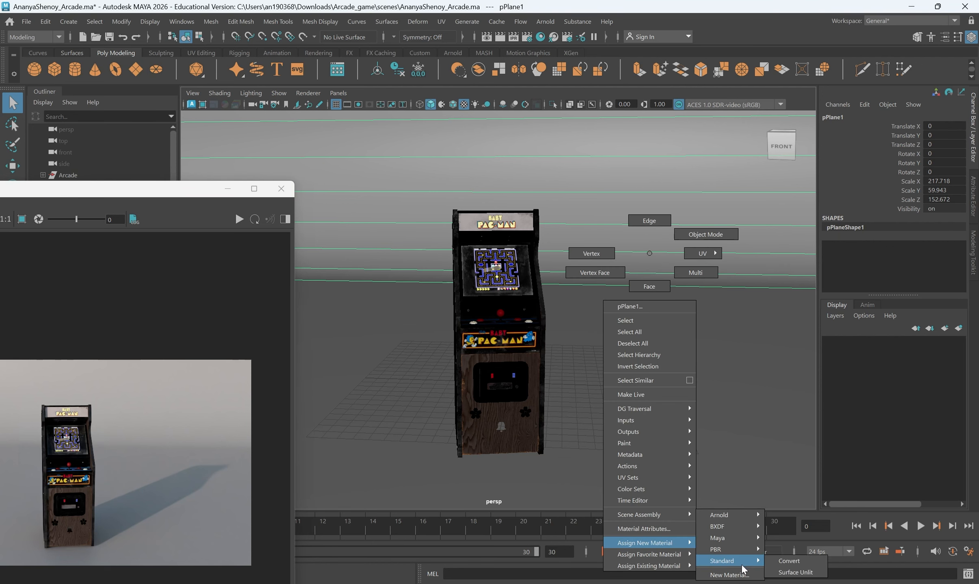
pyautogui.click(731, 575)
pyautogui.click(356, 253)
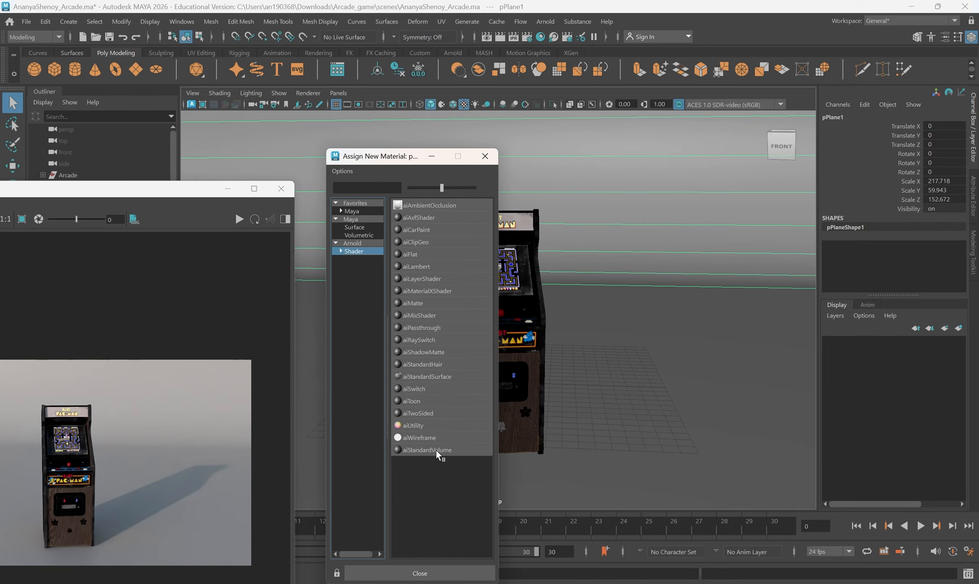
pyautogui.click(423, 352)
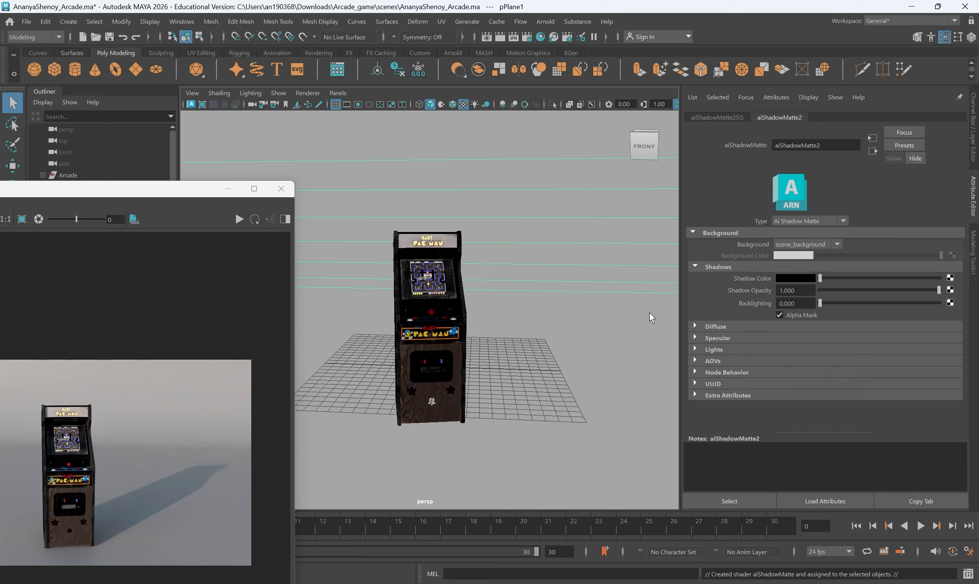
# - Give the shadow matte a flat background colour at value 0.312 and re-render
pyautogui.click(813, 244)
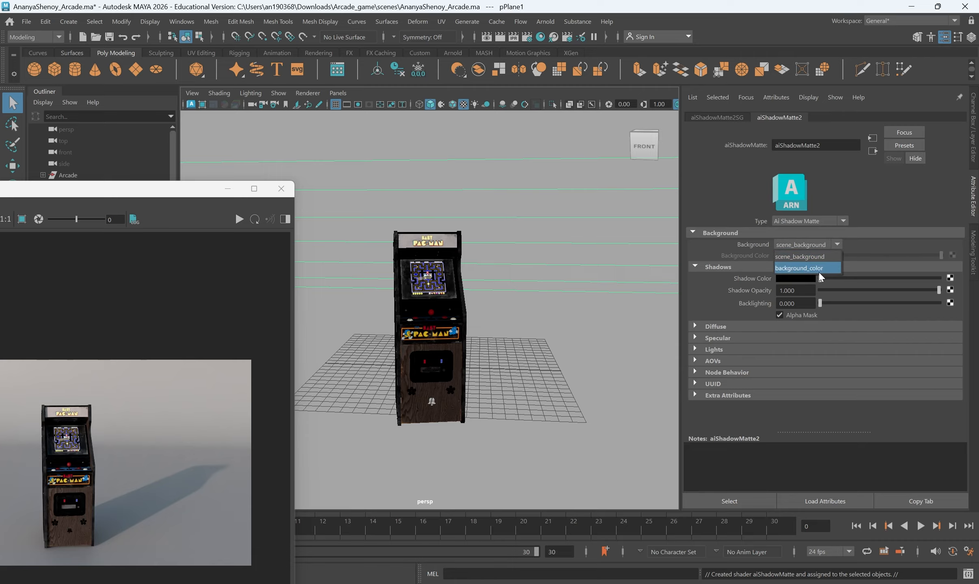
pyautogui.click(818, 270)
pyautogui.click(786, 256)
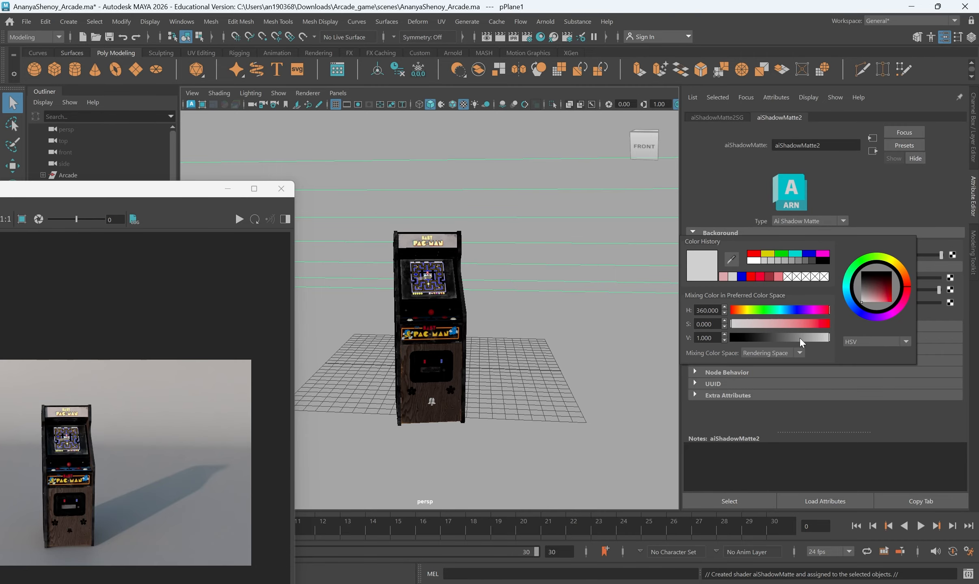
pyautogui.moveTo(799, 338); pyautogui.dragTo(796, 342)
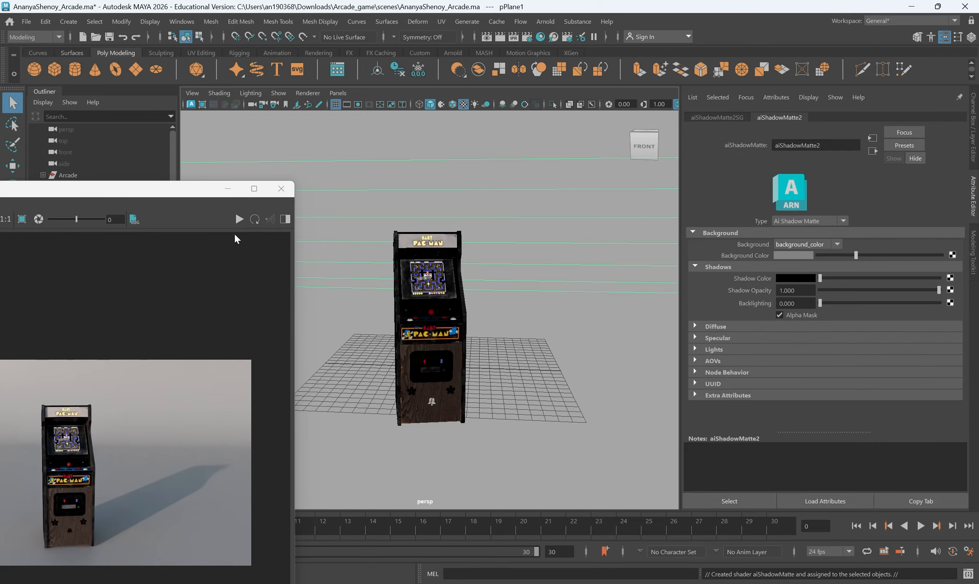
pyautogui.click(239, 219)
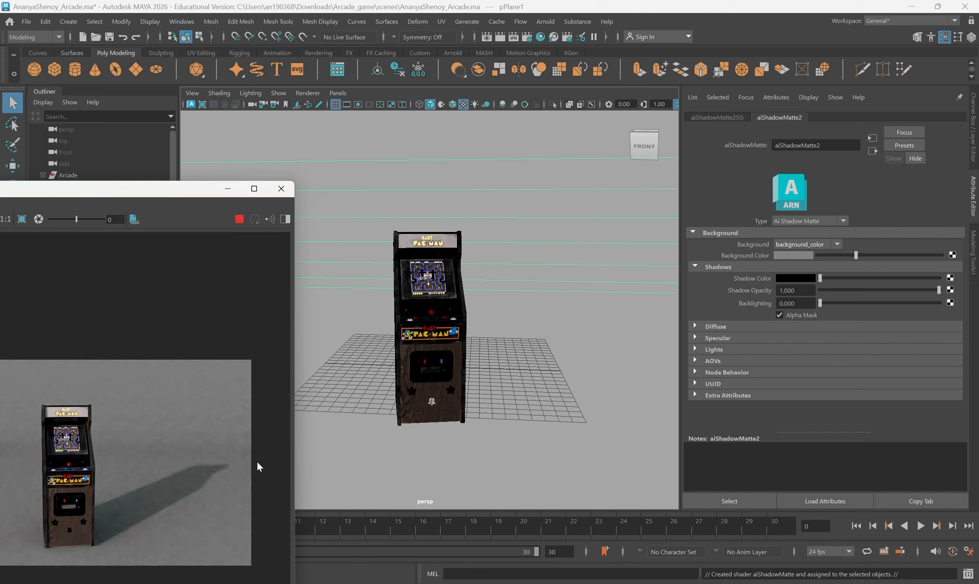
# - Brighten the matte background to grey value 0.464 and stop the live render
pyautogui.moveTo(855, 255); pyautogui.dragTo(872, 255)
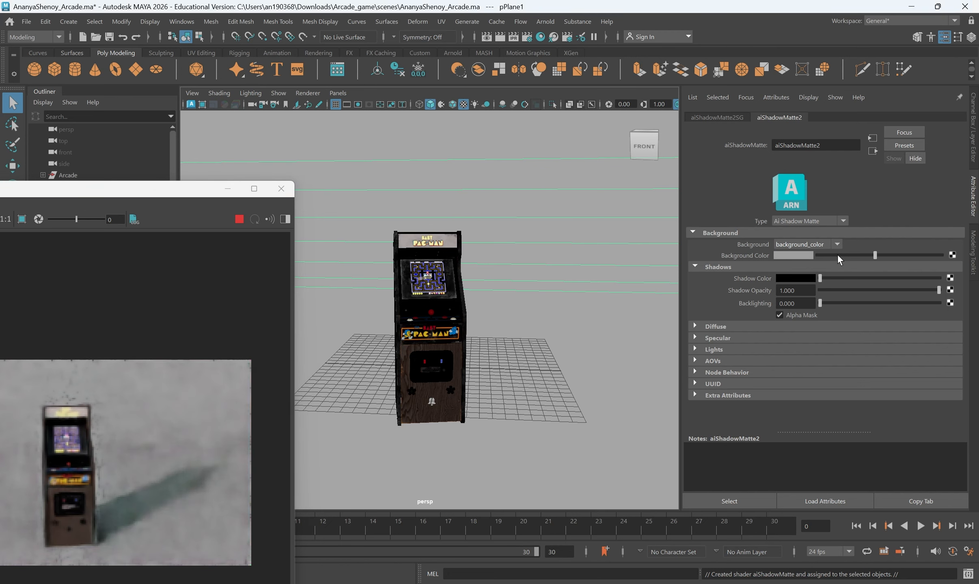
pyautogui.click(783, 253)
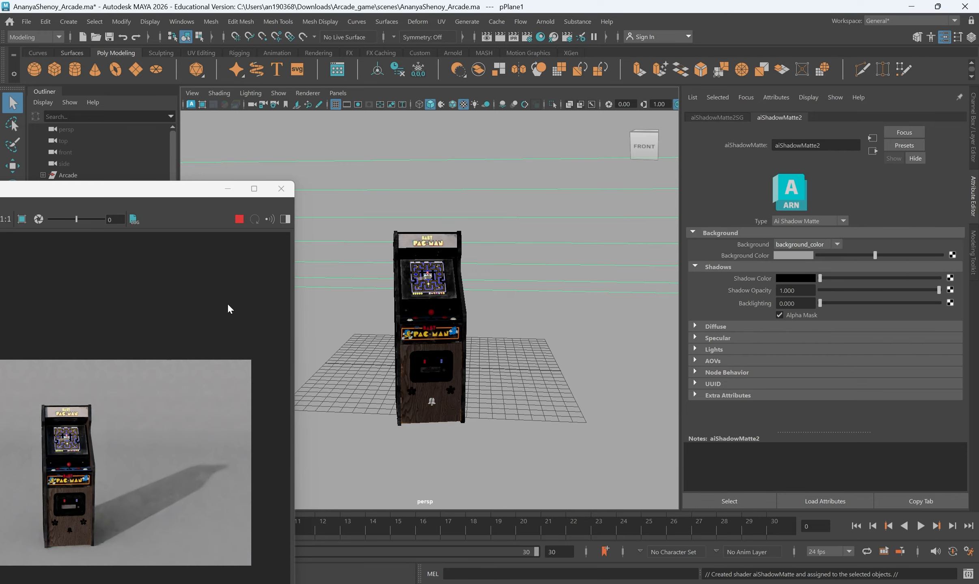
pyautogui.click(240, 219)
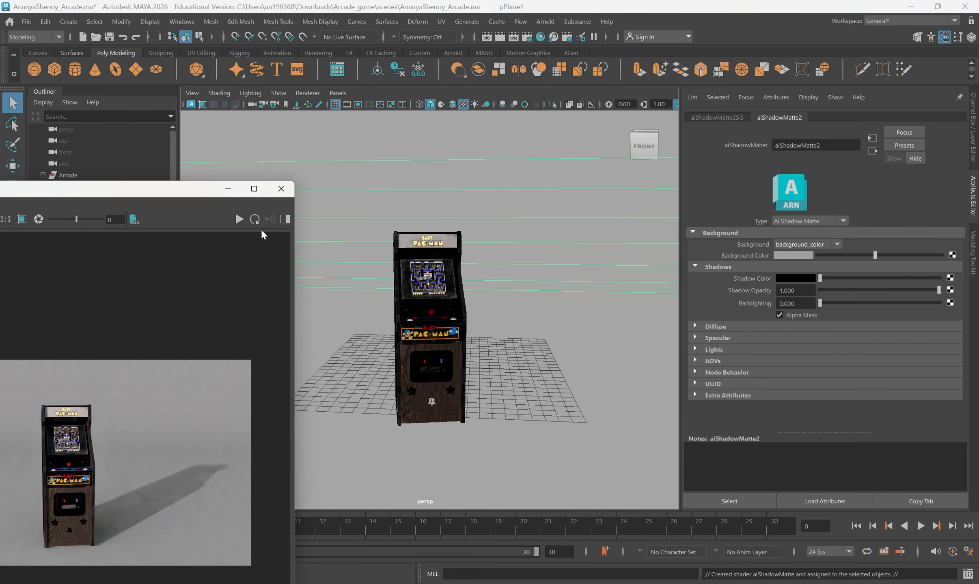
# - Assign a new Arnold aiMatte shader, aiMatte2, to the backdrop plane in place of the shadow matte
pyautogui.rightClick(618, 252)
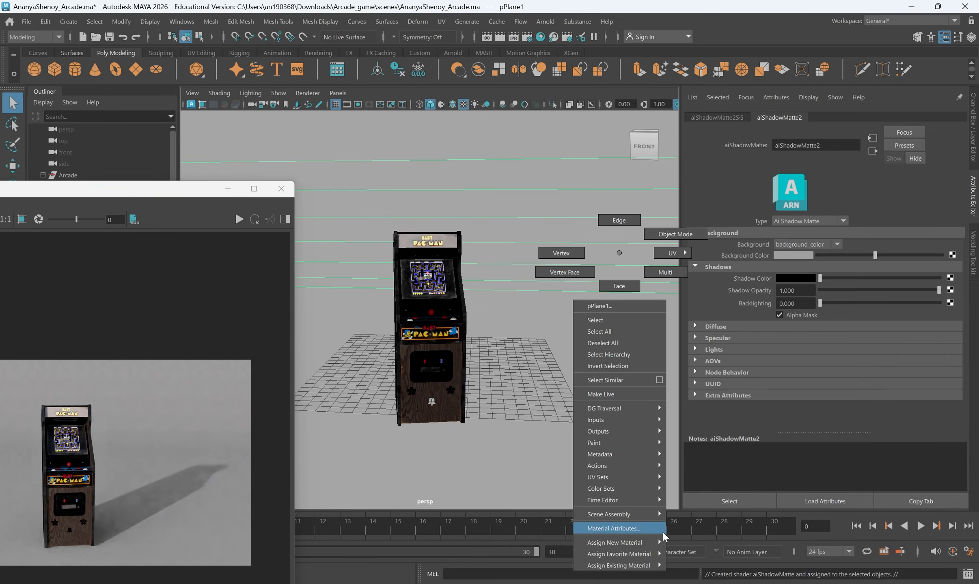
pyautogui.moveTo(653, 540)
pyautogui.click(695, 575)
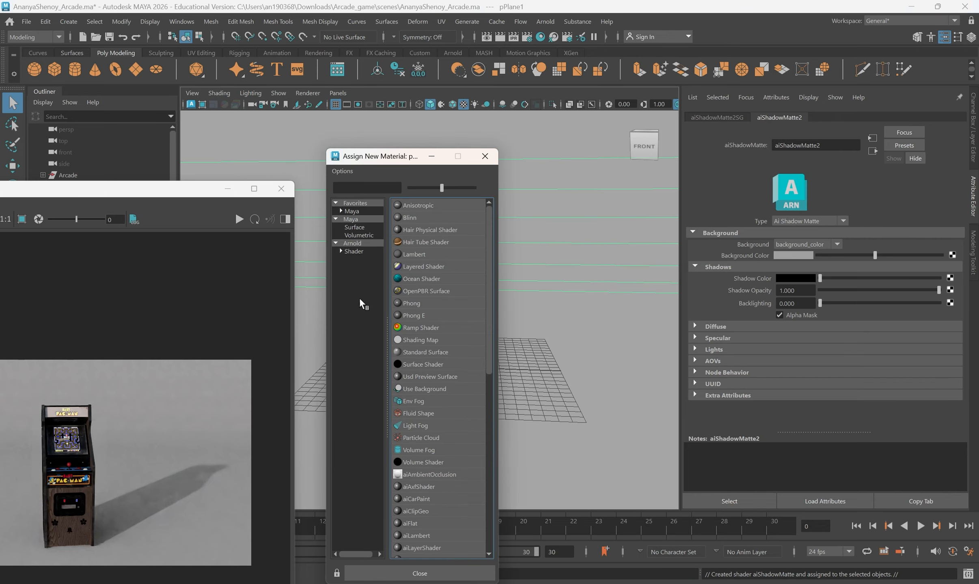
pyautogui.click(353, 252)
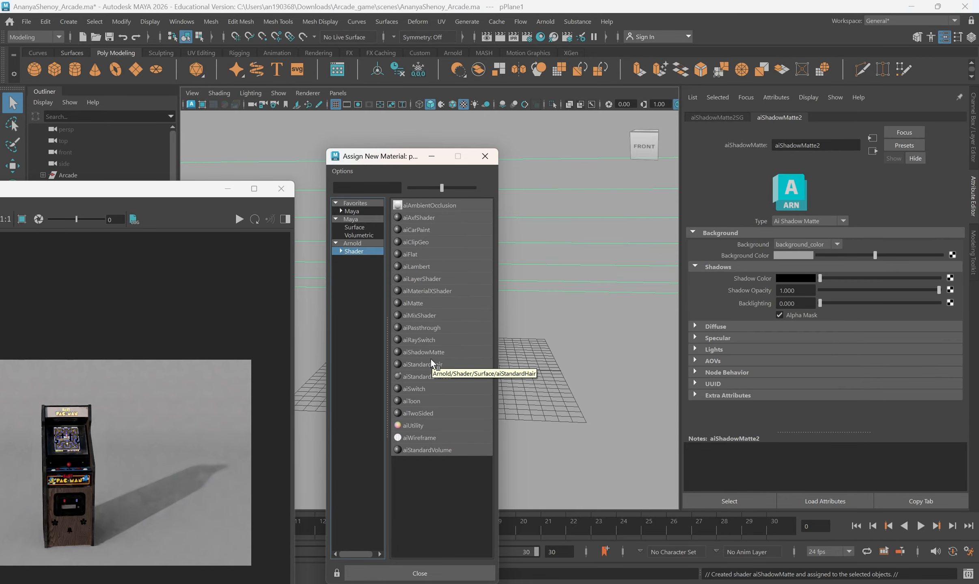
pyautogui.click(415, 303)
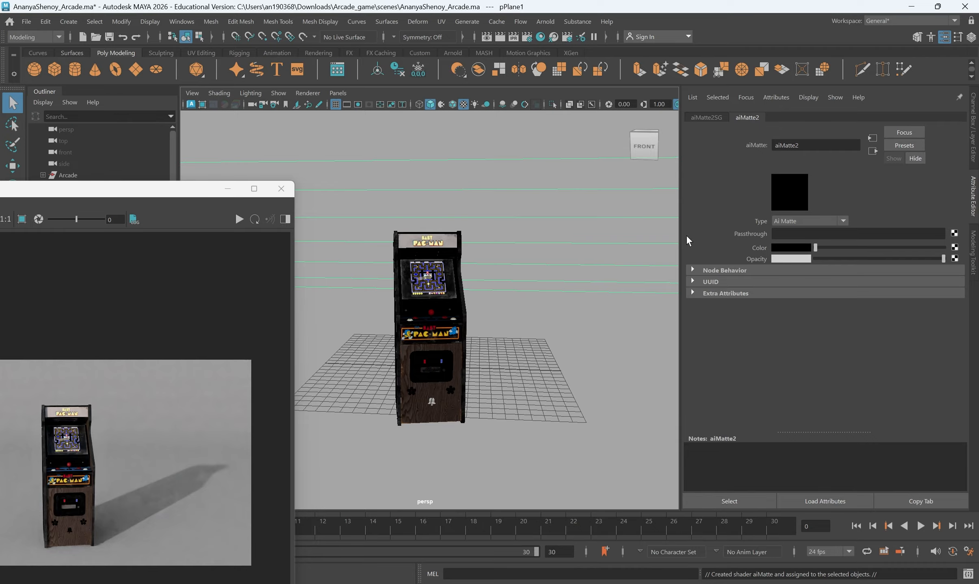
# - Set aiMatte2's colour to grey 0.304 and run a live Arnold render of the cabinet
pyautogui.click(774, 247)
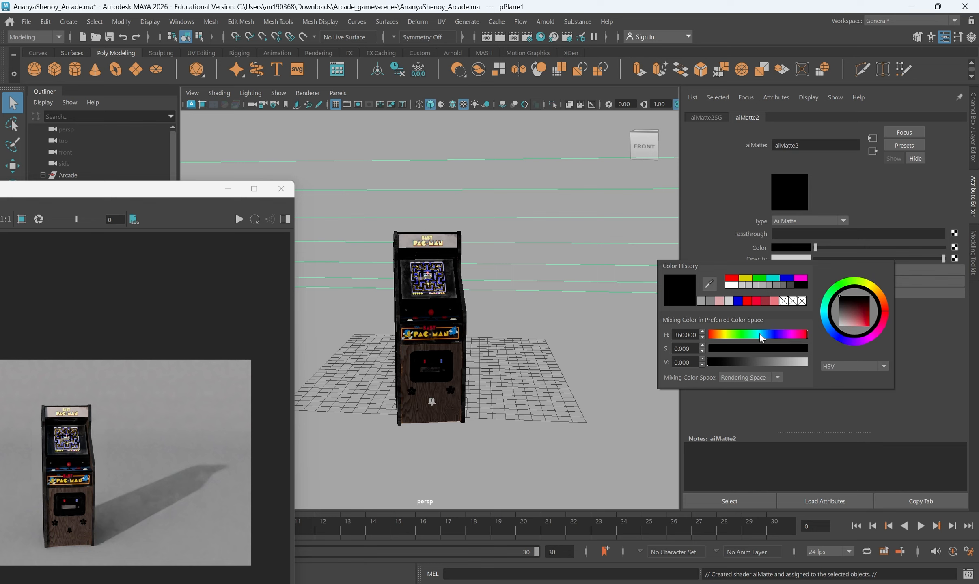
pyautogui.moveTo(760, 335)
pyautogui.mouseDown()
pyautogui.moveTo(775, 334)
pyautogui.moveTo(763, 361)
pyautogui.mouseUp()
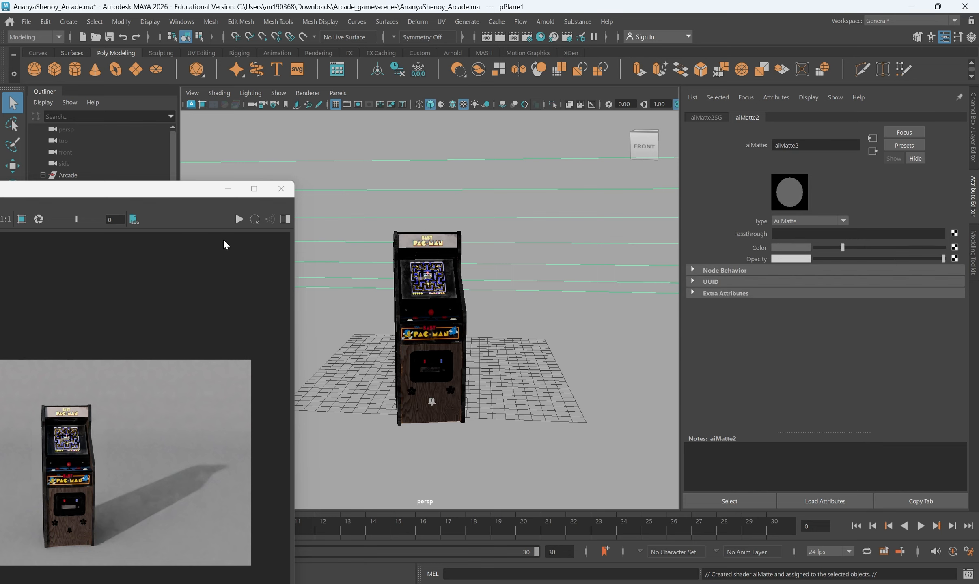
pyautogui.click(234, 221)
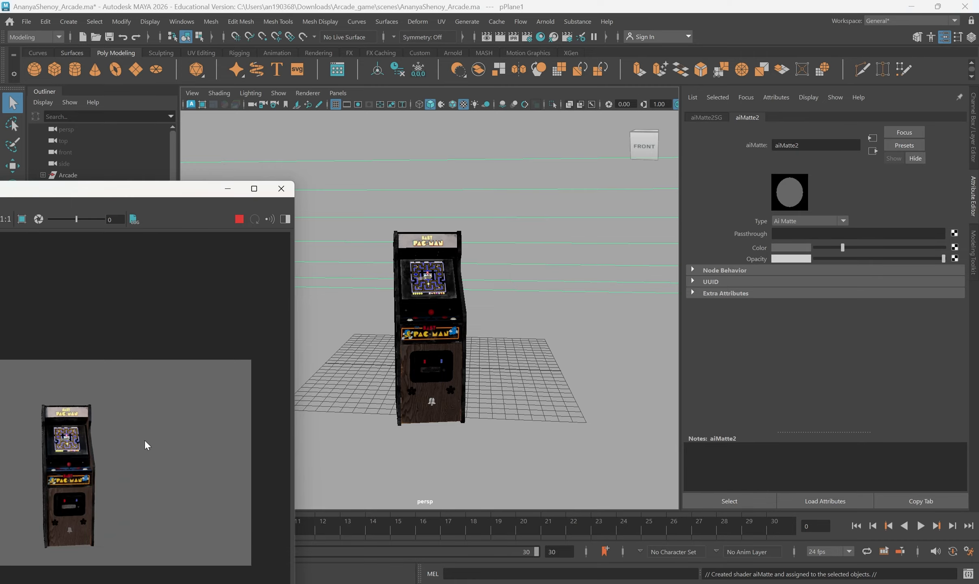
pyautogui.scroll(1, 374, 410)
pyautogui.keyDown('alt'); pyautogui.moveTo(374, 410); pyautogui.dragTo(411, 435); pyautogui.keyUp('alt')
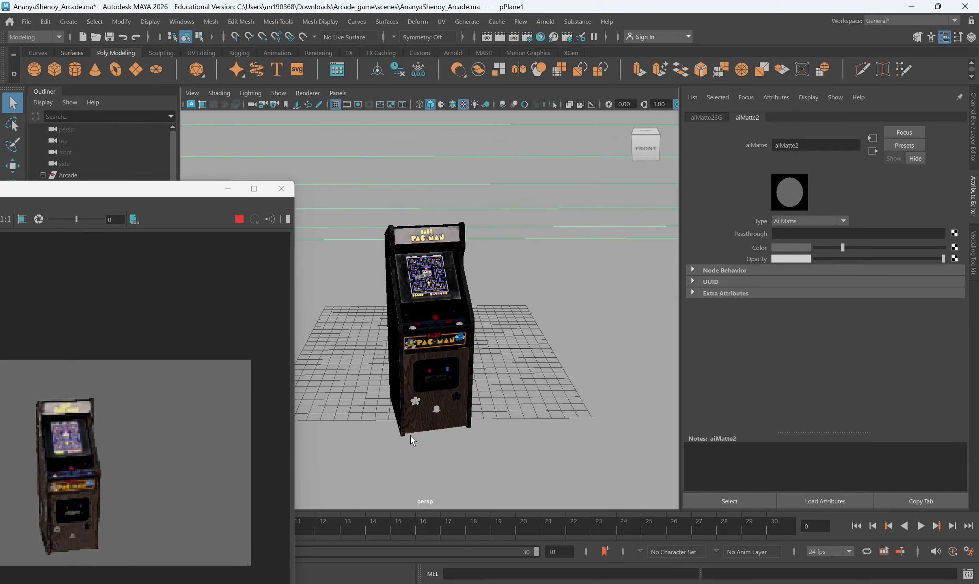
# - Orbit, pan and zoom onto the cabinet front, then move the render window lower
pyautogui.scroll(-2, 197, 524)
pyautogui.click(197, 524)
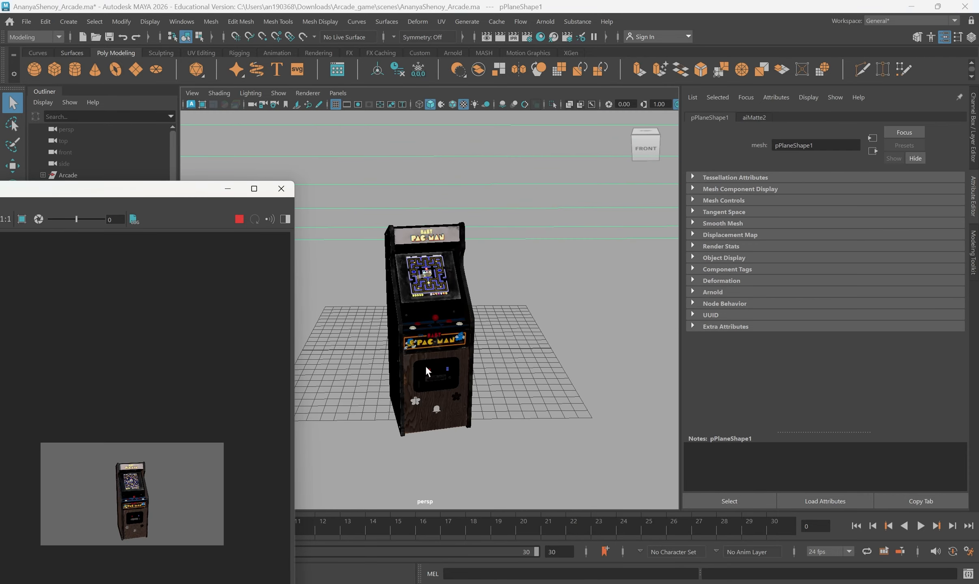
pyautogui.keyDown('alt'); pyautogui.moveTo(379, 361); pyautogui.dragTo(382, 355); pyautogui.keyUp('alt')
pyautogui.scroll(3, 455, 341)
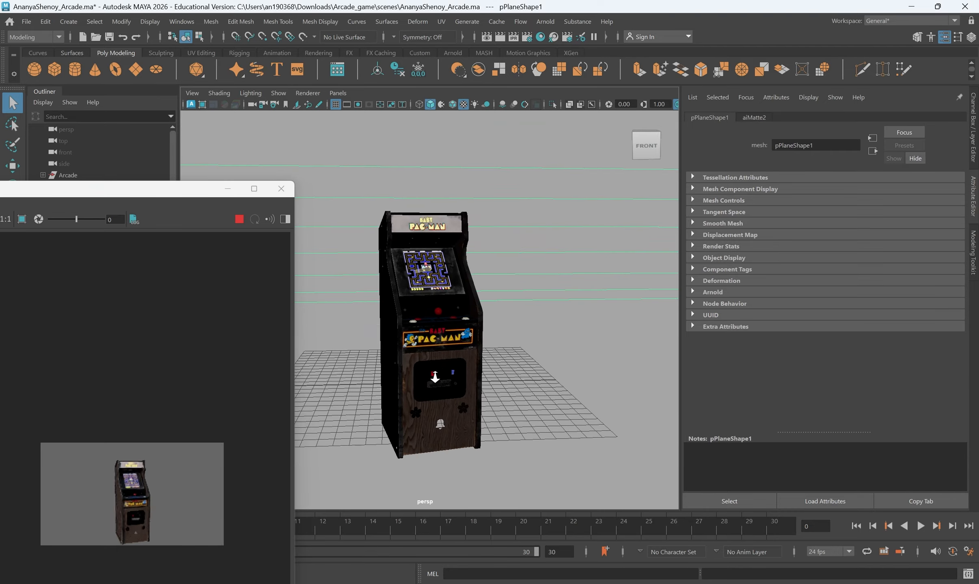
pyautogui.keyDown('alt'); pyautogui.moveTo(400, 335); pyautogui.dragTo(396, 297, button='middle'); pyautogui.keyUp('alt')
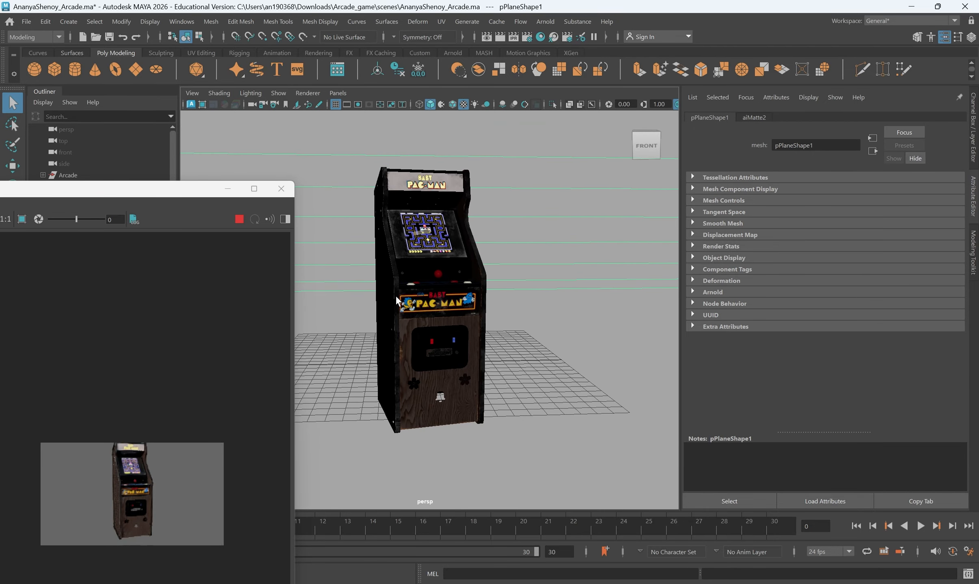
pyautogui.keyDown('alt'); pyautogui.moveTo(443, 385); pyautogui.dragTo(444, 402, button='middle'); pyautogui.keyUp('alt')
pyautogui.scroll(-1, 428, 398)
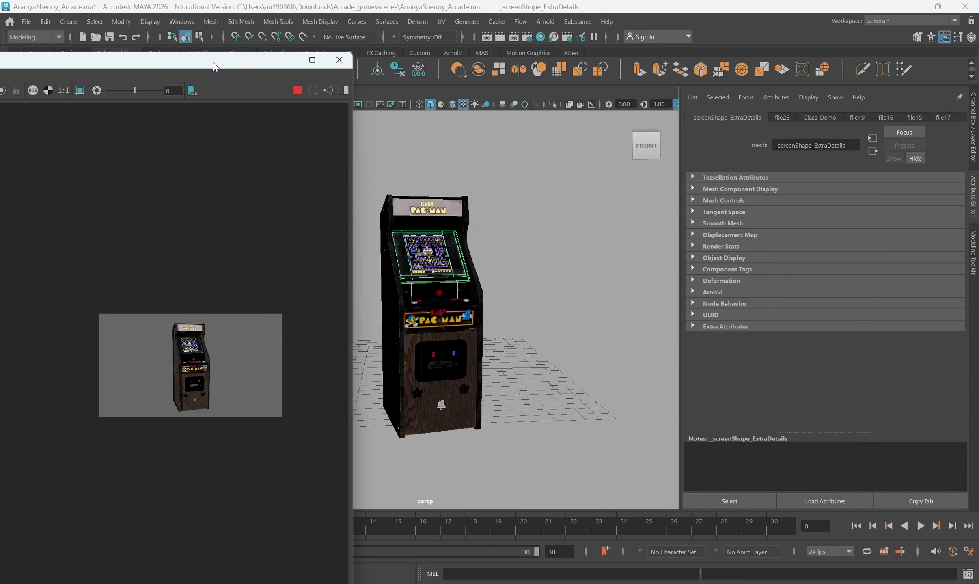
pyautogui.moveTo(212, 62); pyautogui.dragTo(167, 248)
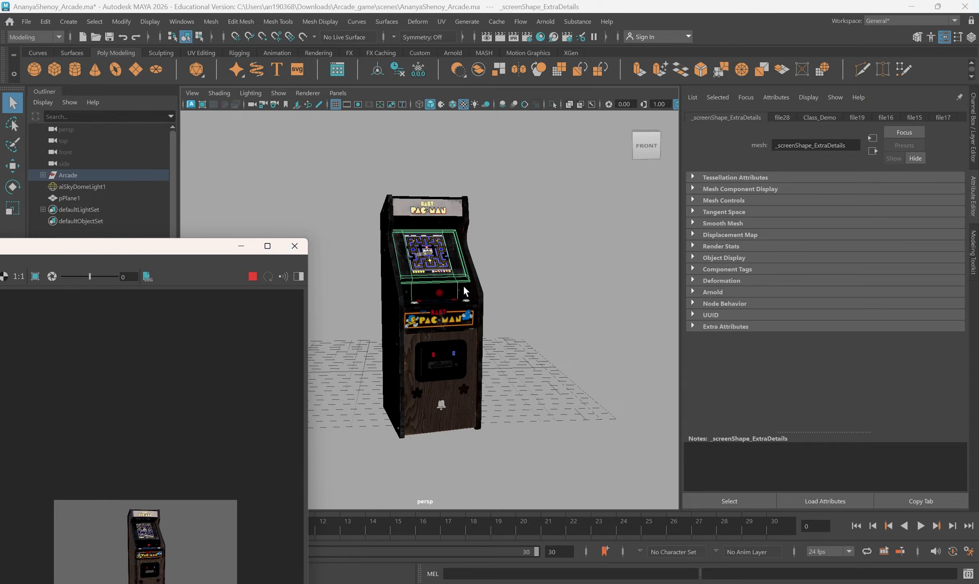
# - Duplicate the Arcade group in the Outliner as Arcade1 and close the Arnold RenderView
pyautogui.click(79, 178)
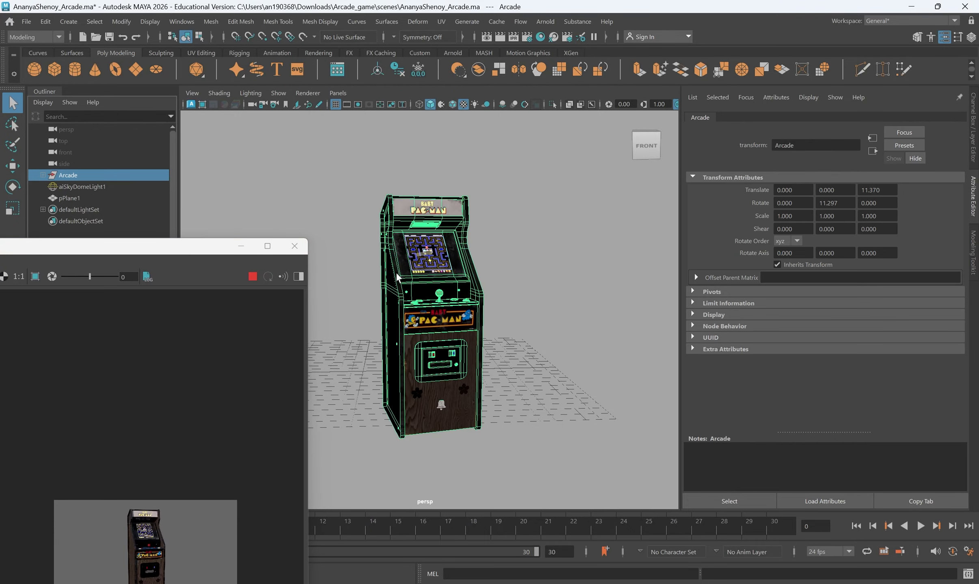
pyautogui.click(43, 175)
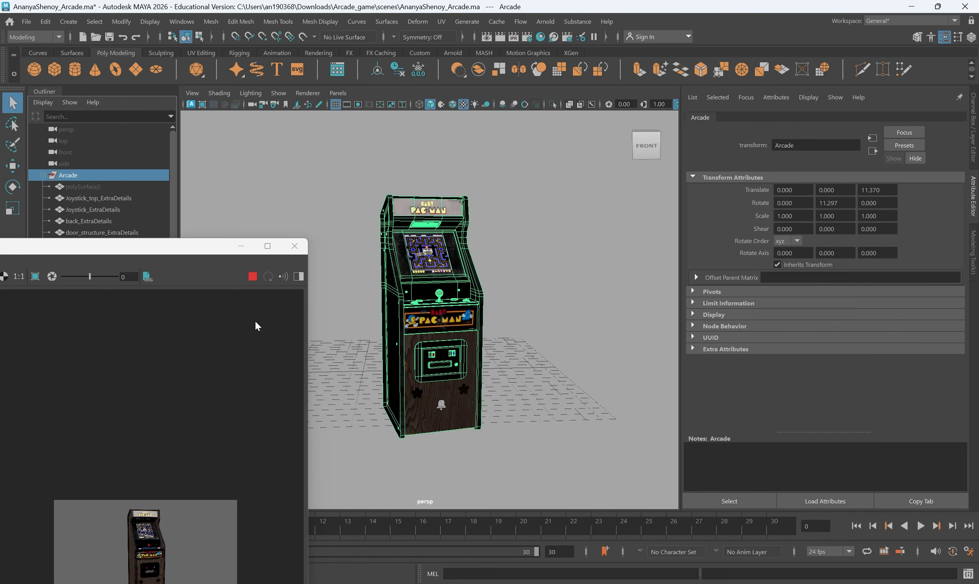
pyautogui.hotkey('ctrl', 'd')
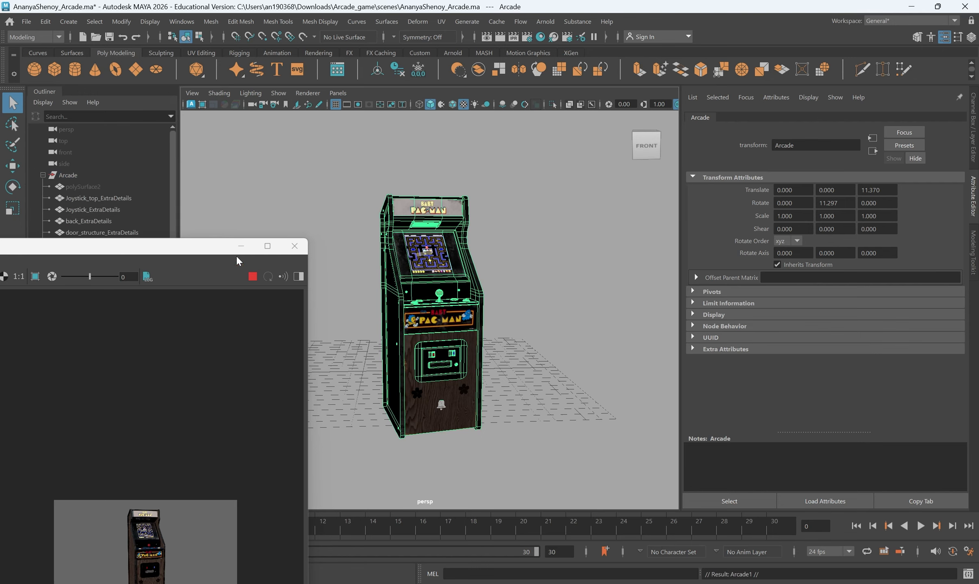
pyautogui.click(294, 246)
pyautogui.scroll(-2, 122, 386)
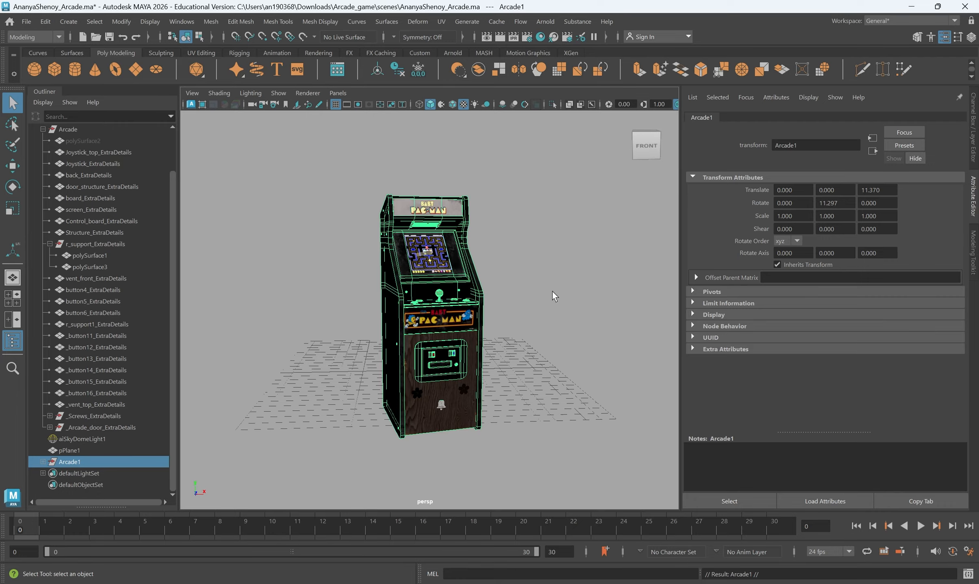
# - Move the Arcade1 copy to the right of the original cabinet
pyautogui.press('w')
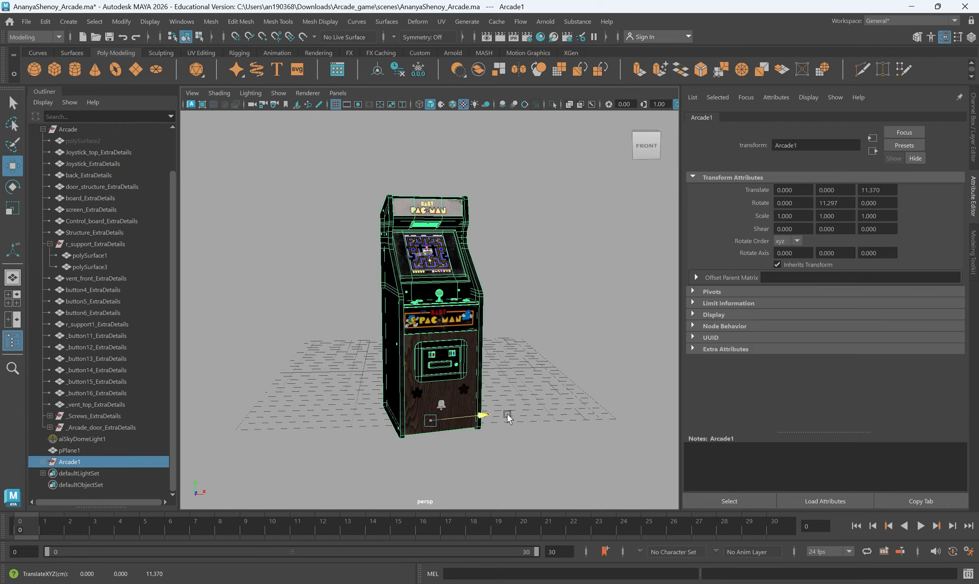
pyautogui.moveTo(471, 422); pyautogui.dragTo(540, 421)
pyautogui.press('e')
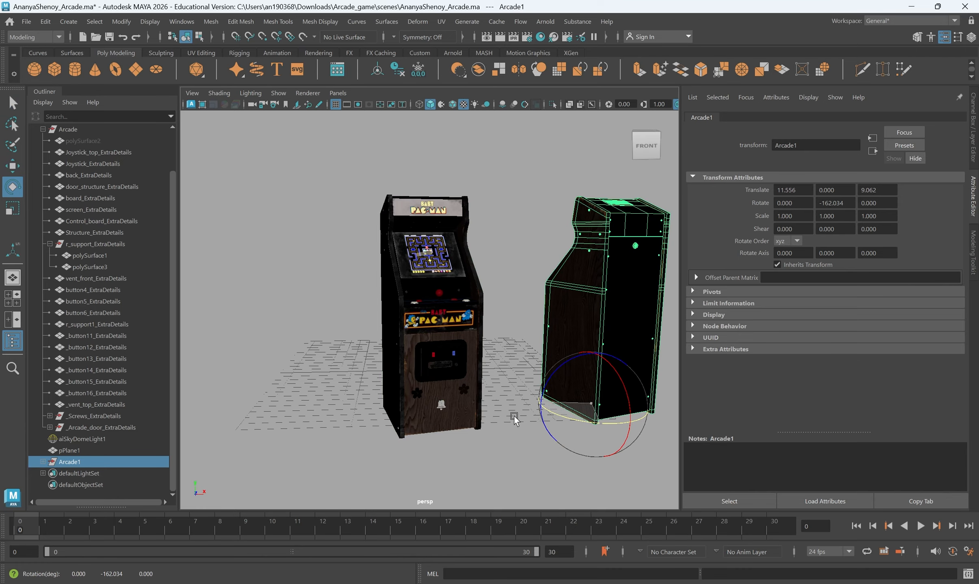
pyautogui.click(547, 427)
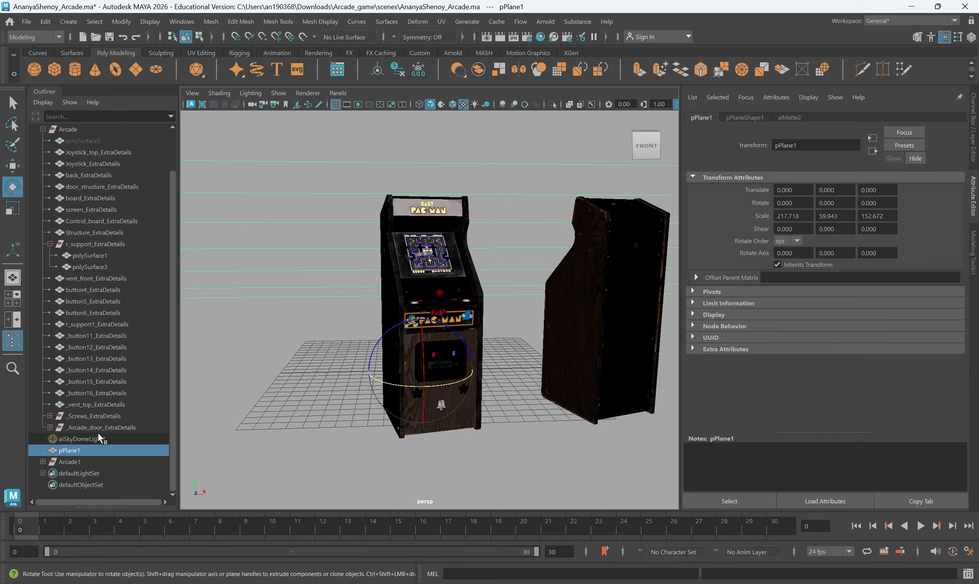
# - Duplicate Arcade1 as Arcade2, placing it left at -9.126, 0, 12.246 rotated -373.247
pyautogui.click(88, 462)
pyautogui.hotkey('ctrl', 'd')
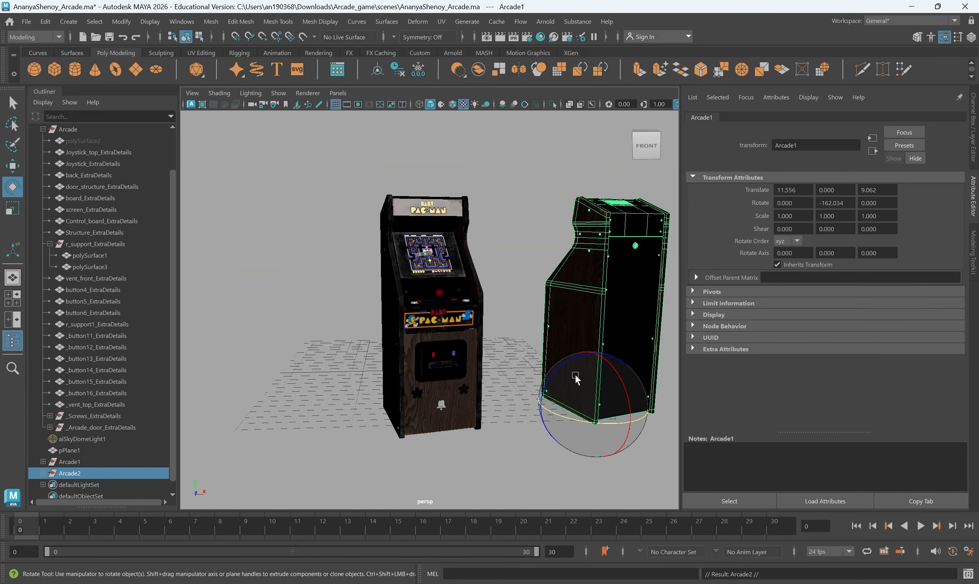
pyautogui.press('w')
pyautogui.moveTo(552, 392); pyautogui.dragTo(264, 436)
pyautogui.press('e')
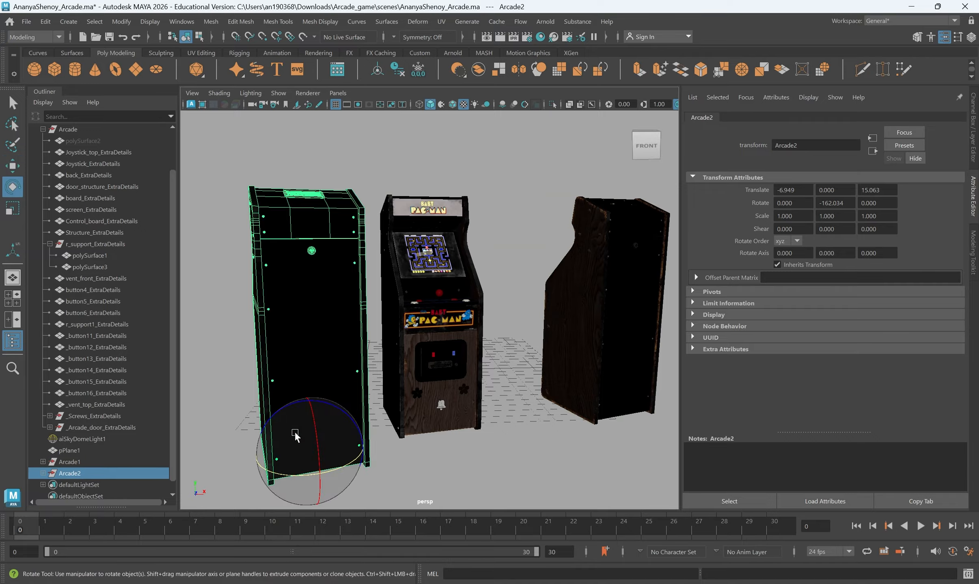
pyautogui.moveTo(339, 466); pyautogui.dragTo(243, 448)
pyautogui.press('w')
pyautogui.press('e')
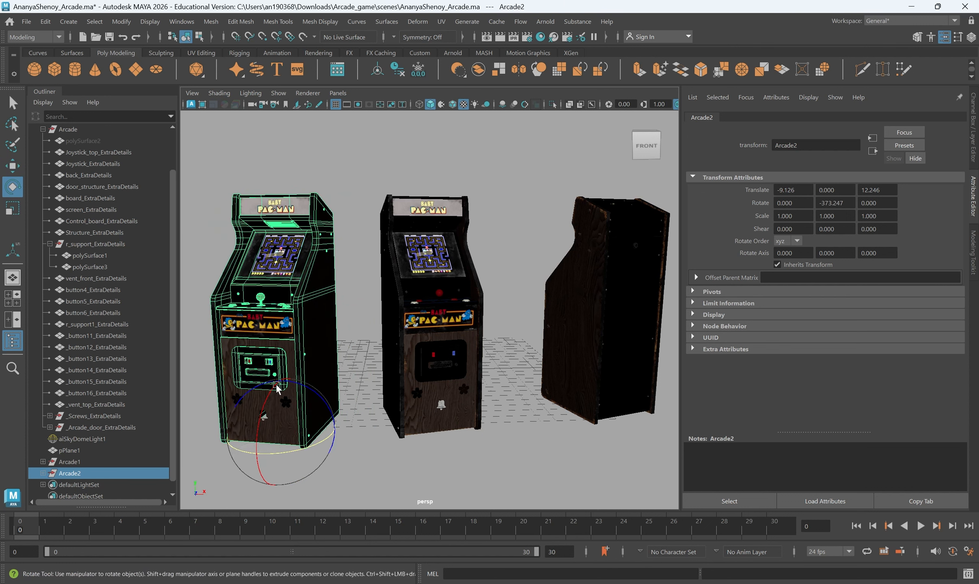
pyautogui.scroll(-2, 409, 309)
pyautogui.scroll(-2, 412, 315)
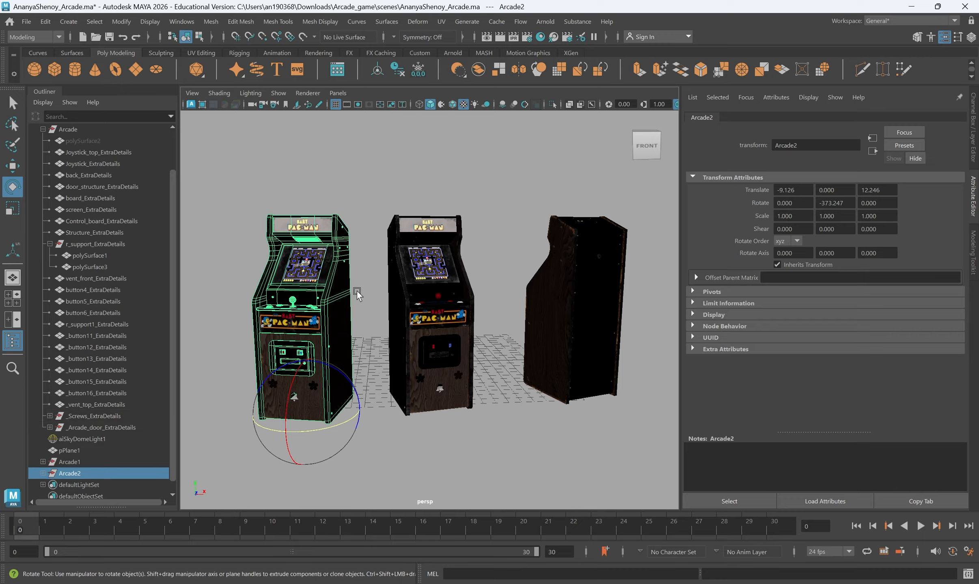
pyautogui.click(551, 24)
pyautogui.click(564, 45)
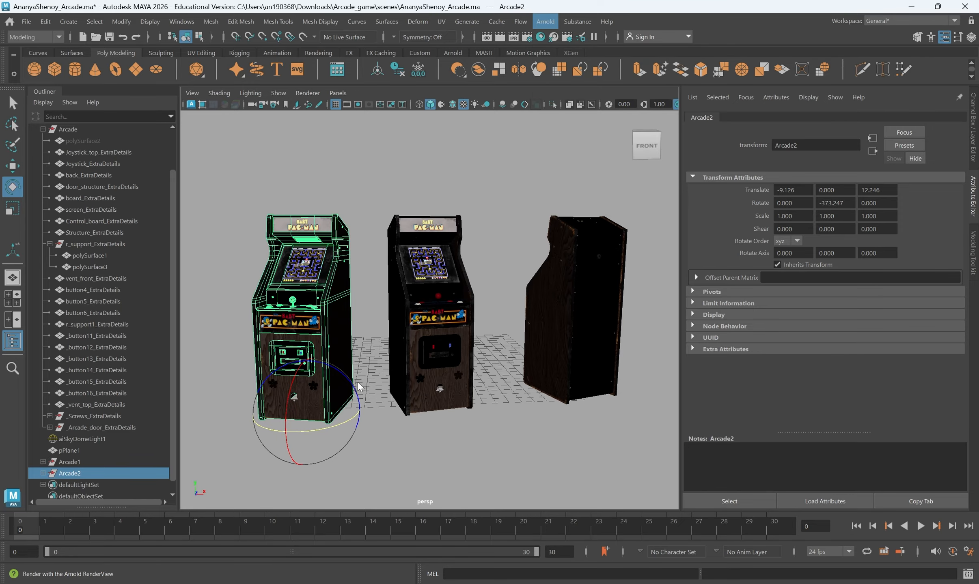
pyautogui.moveTo(158, 248); pyautogui.dragTo(437, 153)
pyautogui.scroll(4, 306, 466)
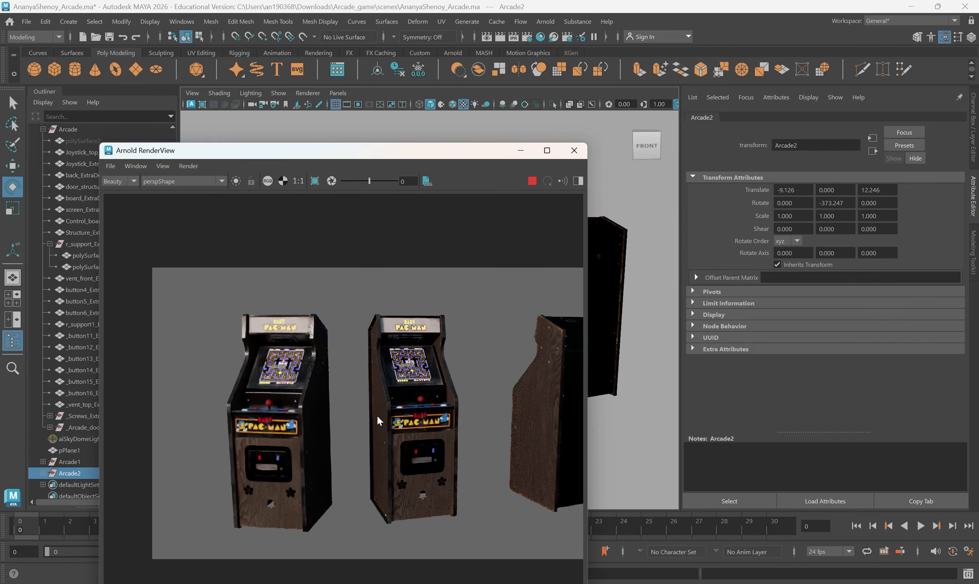
pyautogui.scroll(-2, 374, 416)
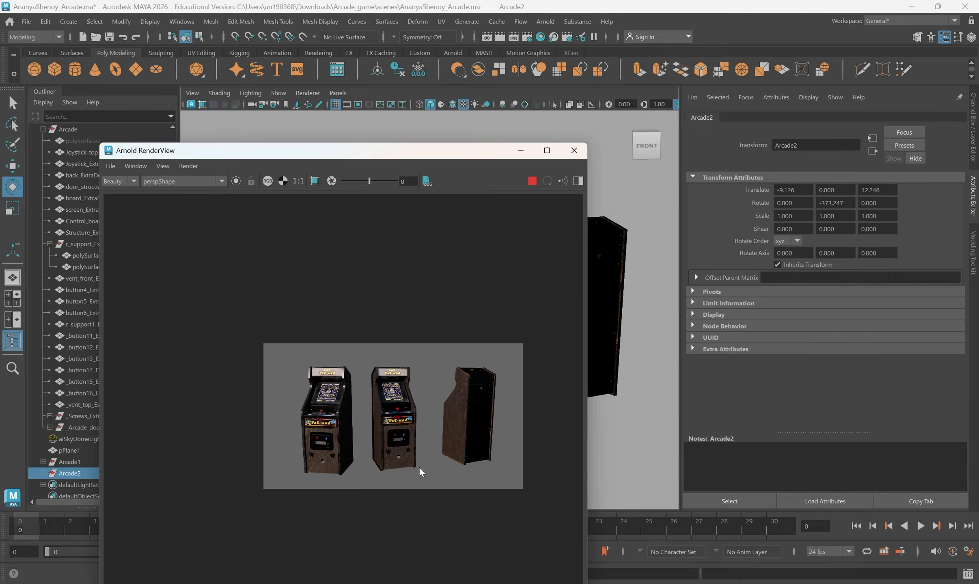
pyautogui.click(574, 151)
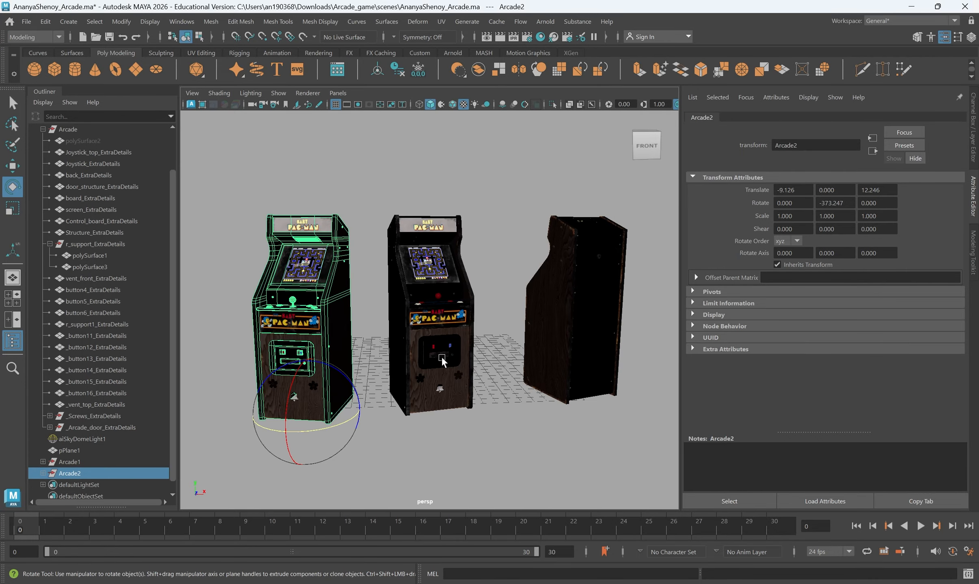
# - Select Arcade1 and Arcade2 in the Outliner, delete them, and collapse the Arcade group
pyautogui.press('q')
pyautogui.click(604, 292)
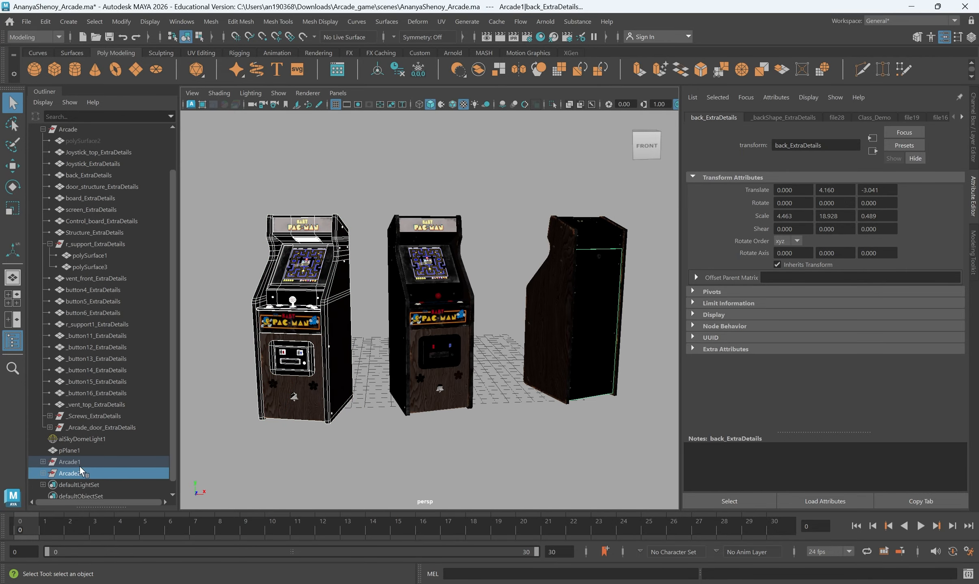
pyautogui.click(88, 452)
pyautogui.click(94, 463)
pyautogui.keyDown('shift'); pyautogui.click(94, 474); pyautogui.keyUp('shift')
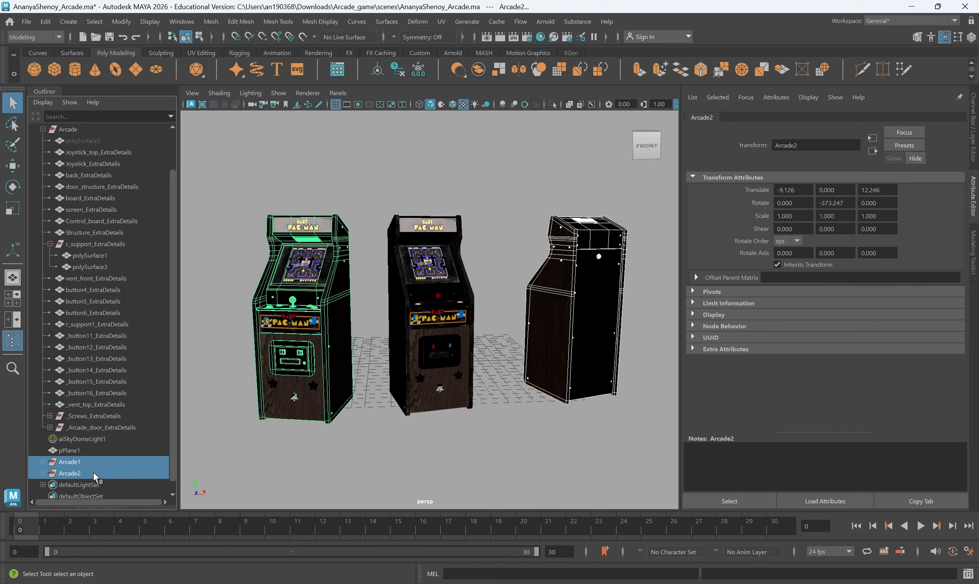
pyautogui.press('Delete')
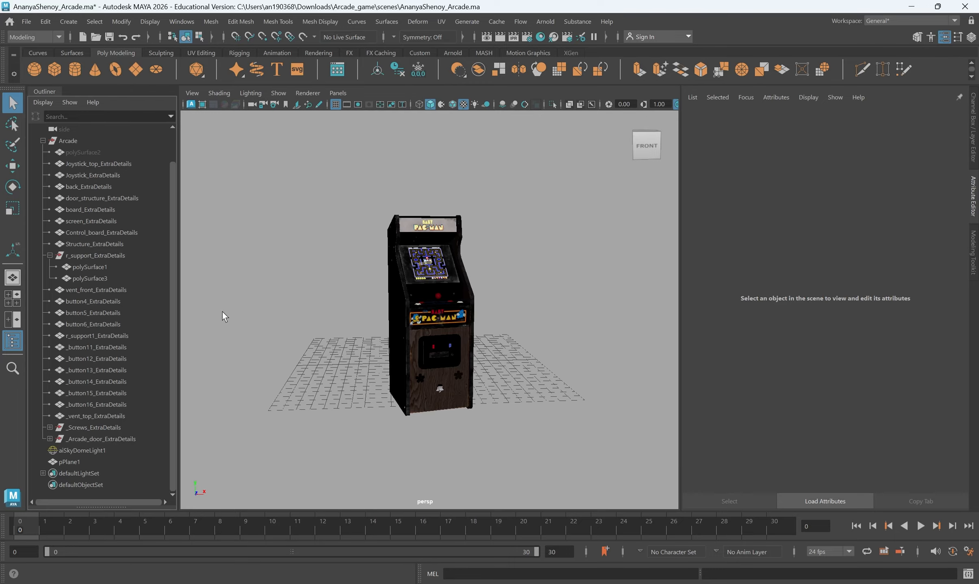
pyautogui.scroll(1, 106, 381)
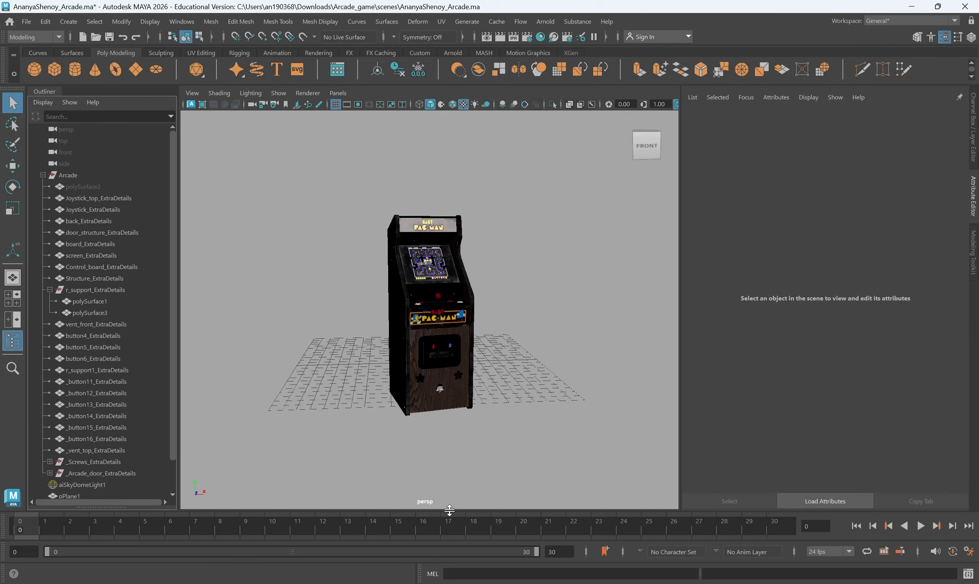
pyautogui.click(42, 175)
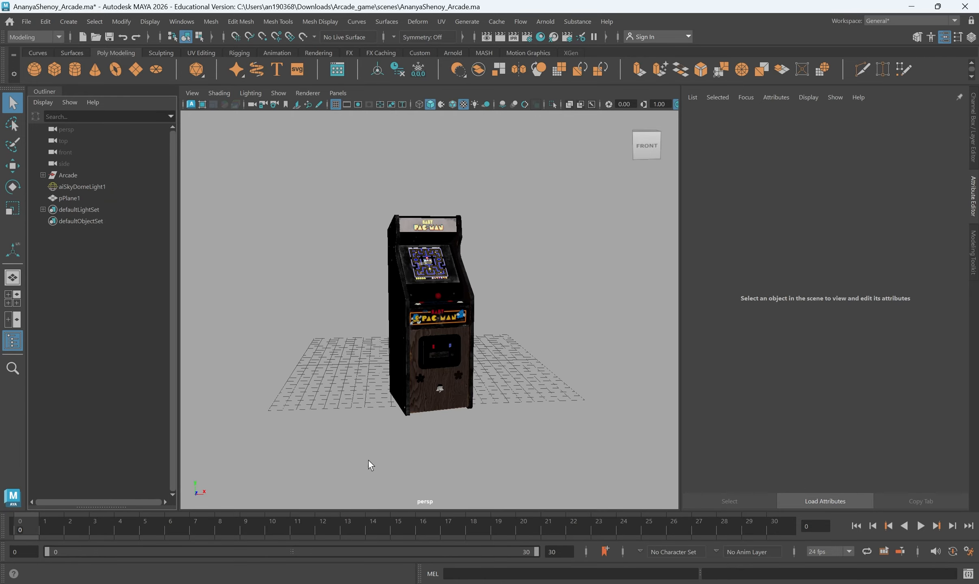
# - Tumble the view around to a straight frontal angle on the cabinet
pyautogui.keyDown('alt'); pyautogui.moveTo(535, 374); pyautogui.dragTo(420, 274); pyautogui.keyUp('alt')
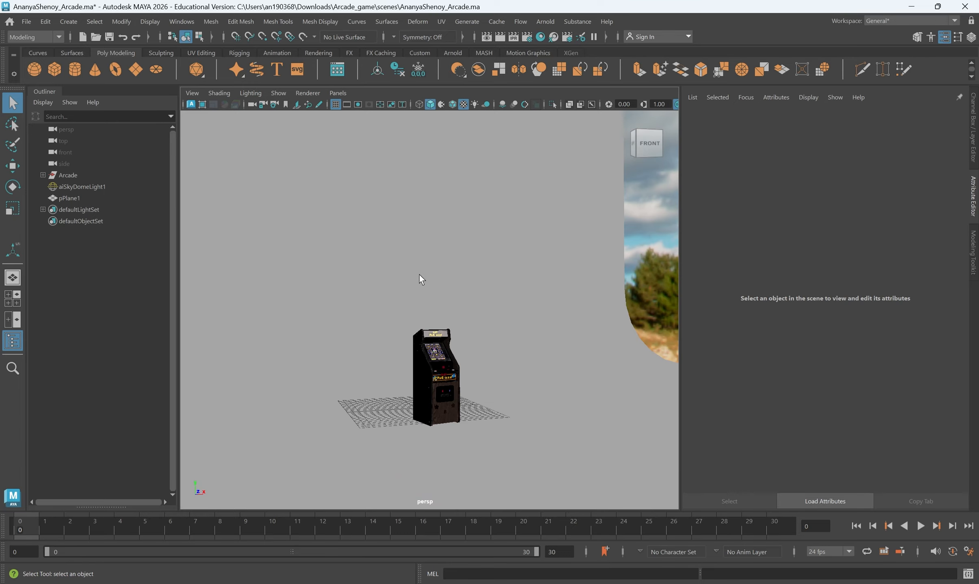
pyautogui.click(579, 373)
pyautogui.keyDown('alt'); pyautogui.moveTo(579, 373); pyautogui.dragTo(360, 353); pyautogui.keyUp('alt')
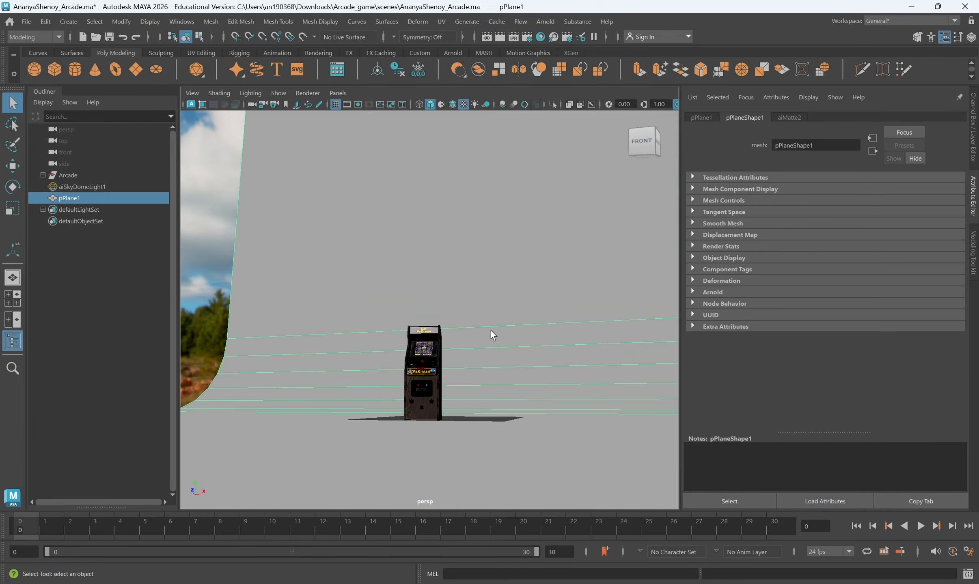
pyautogui.keyDown('alt'); pyautogui.moveTo(474, 362); pyautogui.dragTo(503, 371); pyautogui.keyUp('alt')
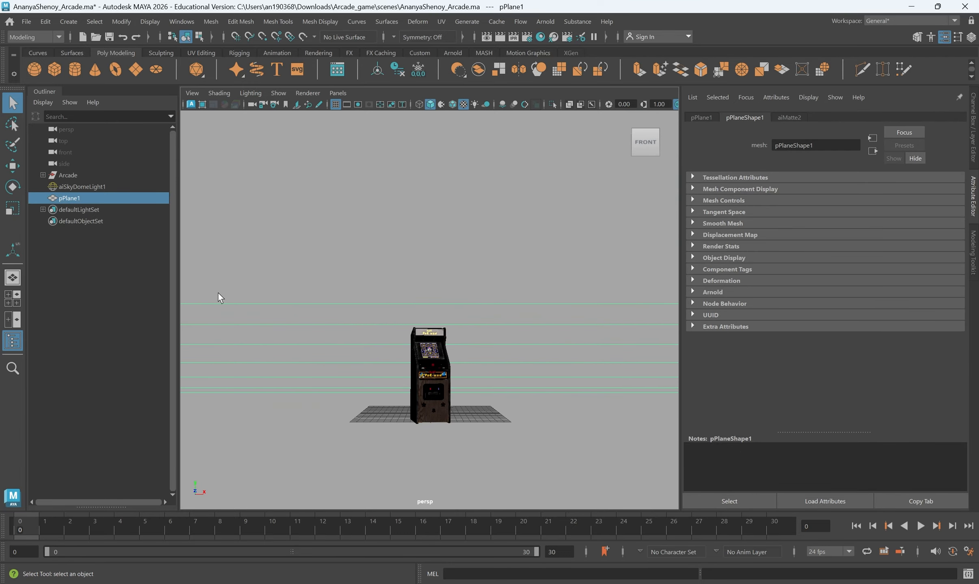
# - Add a new perspective camera via Panels > Perspective > New and view through it
pyautogui.click(339, 94)
pyautogui.moveTo(356, 104)
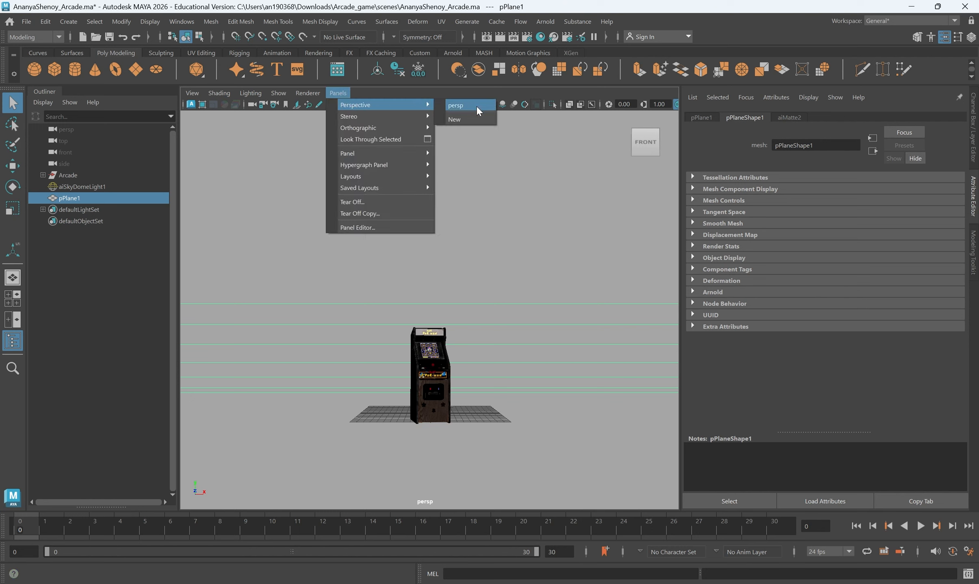
pyautogui.click(473, 118)
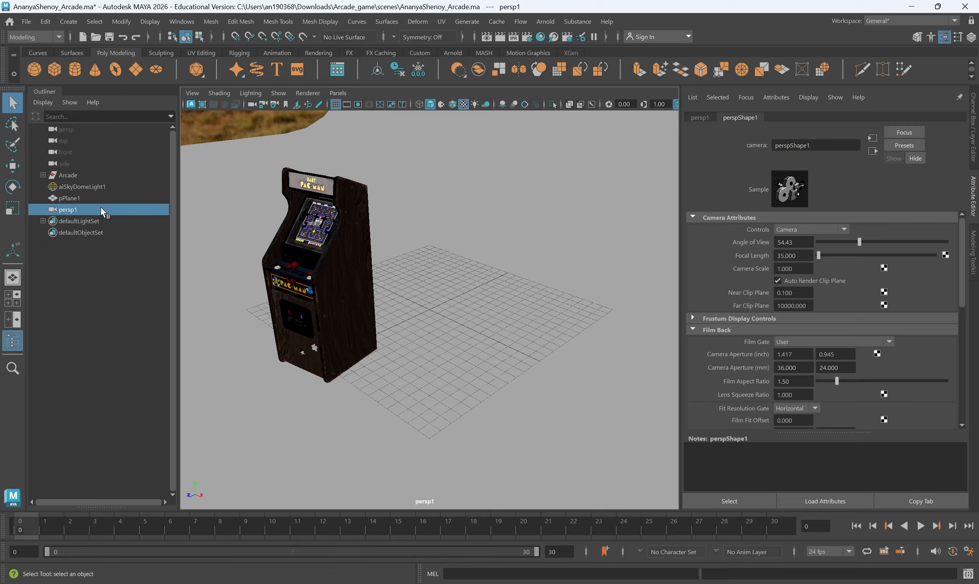
# - Look through persp1, then tumble, pan and dolly it to frame the cabinet
pyautogui.click(346, 91)
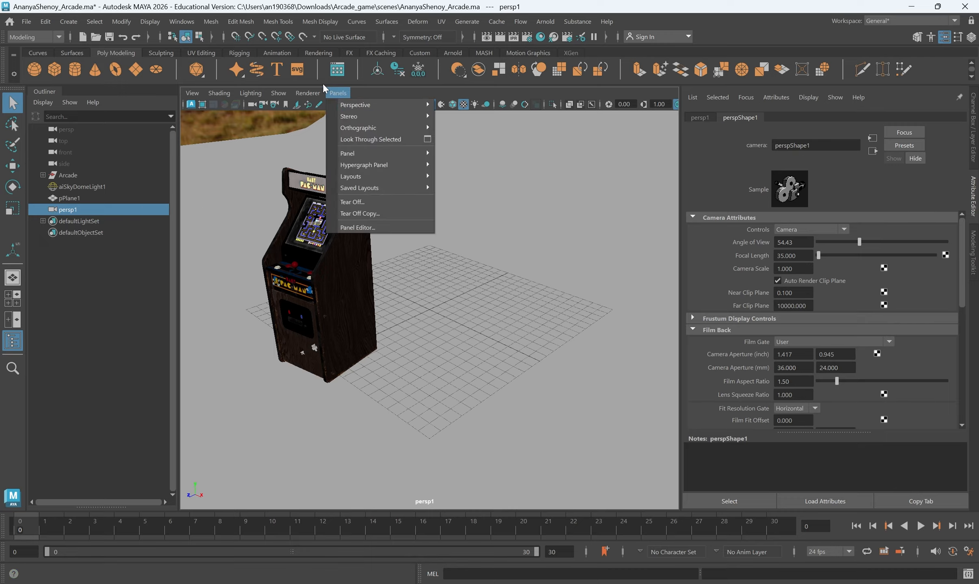
pyautogui.moveTo(366, 105)
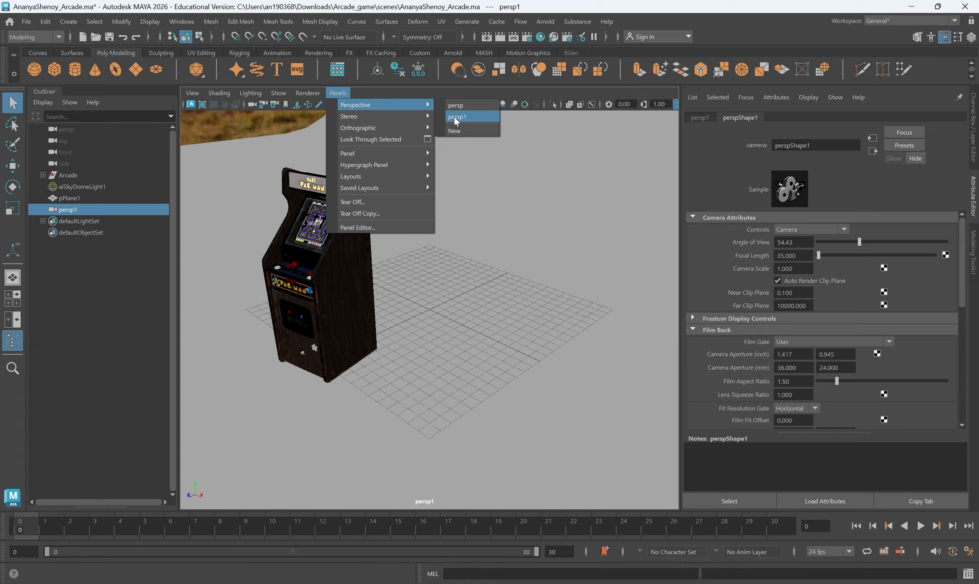
pyautogui.click(455, 117)
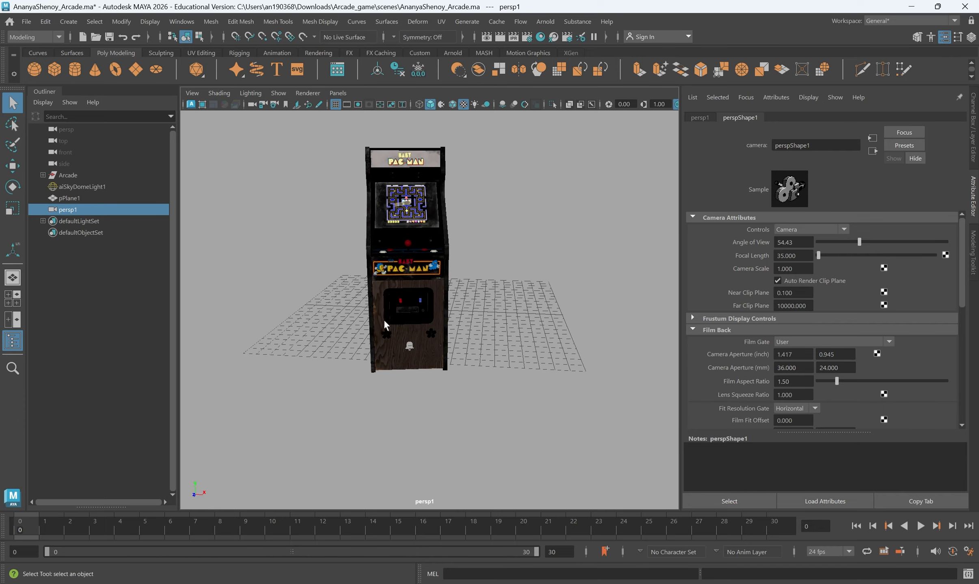
pyautogui.keyDown('alt'); pyautogui.moveTo(424, 325); pyautogui.dragTo(445, 326); pyautogui.keyUp('alt')
pyautogui.keyDown('alt'); pyautogui.moveTo(443, 328); pyautogui.dragTo(440, 340, button='middle'); pyautogui.keyUp('alt')
pyautogui.keyDown('alt'); pyautogui.moveTo(439, 340); pyautogui.dragTo(435, 346, button='right'); pyautogui.keyUp('alt')
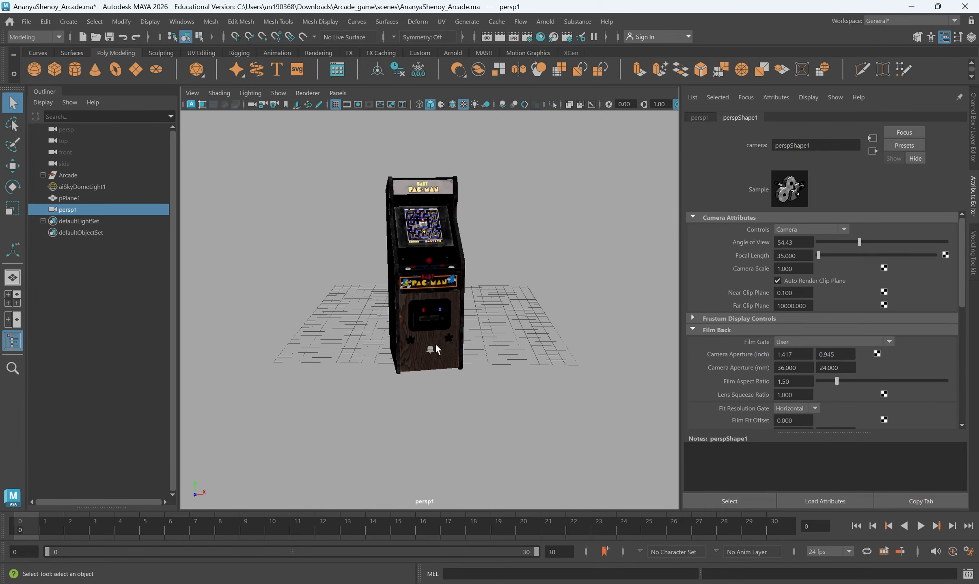
pyautogui.keyDown('alt'); pyautogui.moveTo(447, 342); pyautogui.dragTo(447, 330); pyautogui.keyUp('alt')
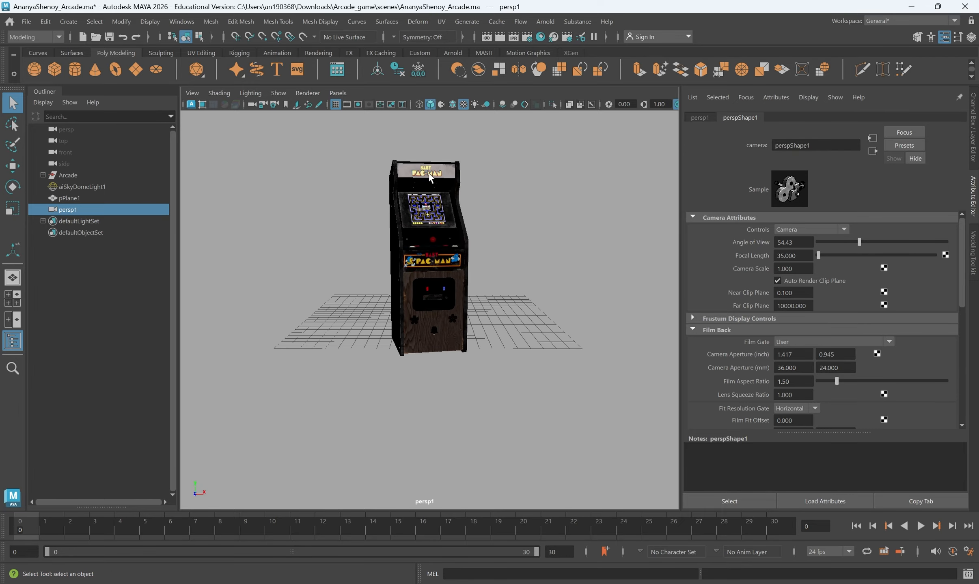
pyautogui.keyDown('alt'); pyautogui.moveTo(441, 271); pyautogui.dragTo(433, 299); pyautogui.keyUp('alt')
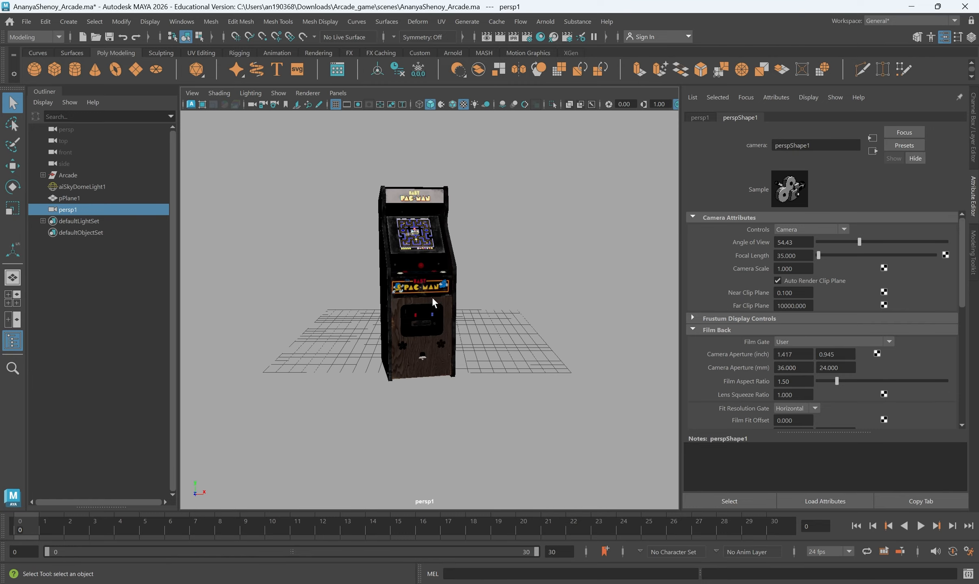
# - Turn on the 1920 x 1080 resolution gate and toggle the gate mask off and on
pyautogui.click(357, 105)
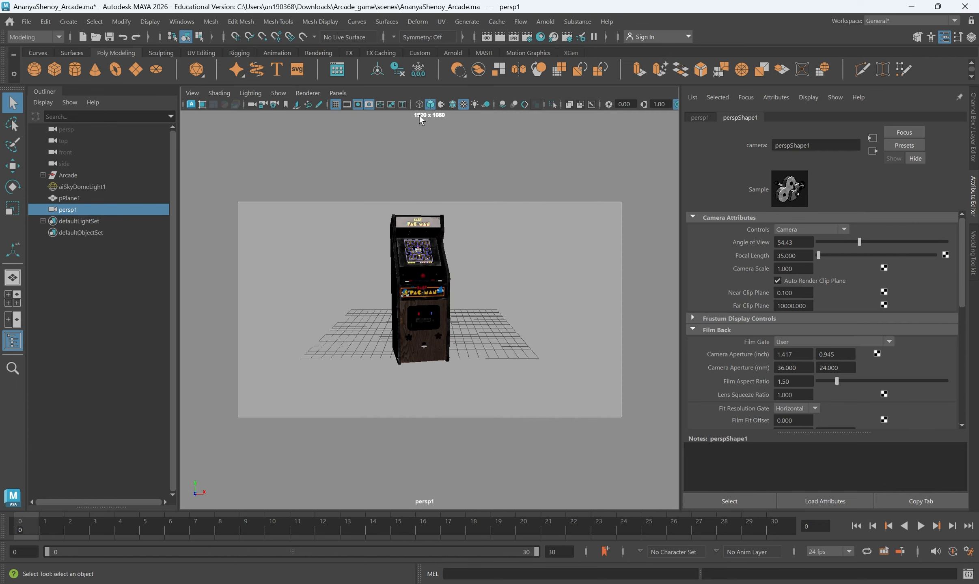
pyautogui.scroll(2, 423, 227)
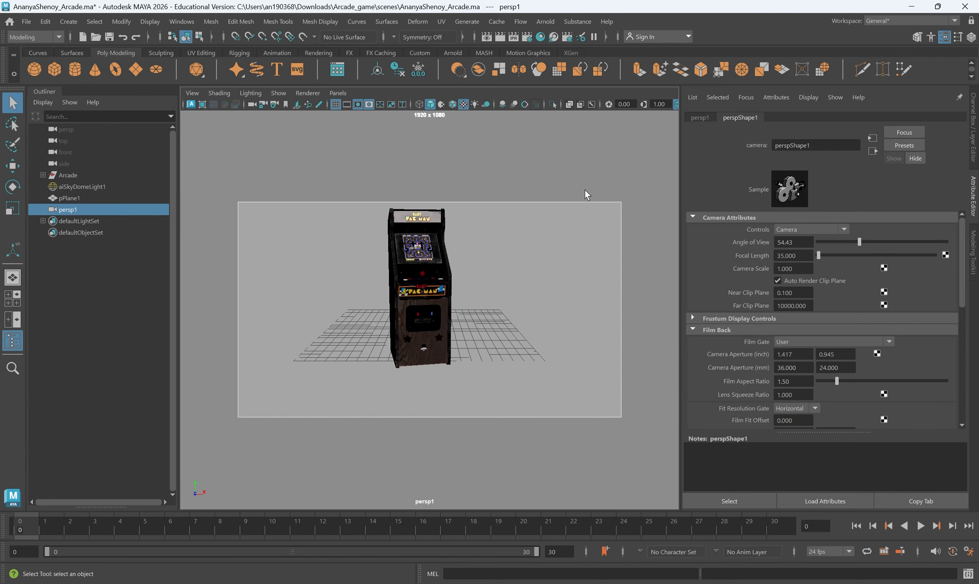
pyautogui.click(368, 105)
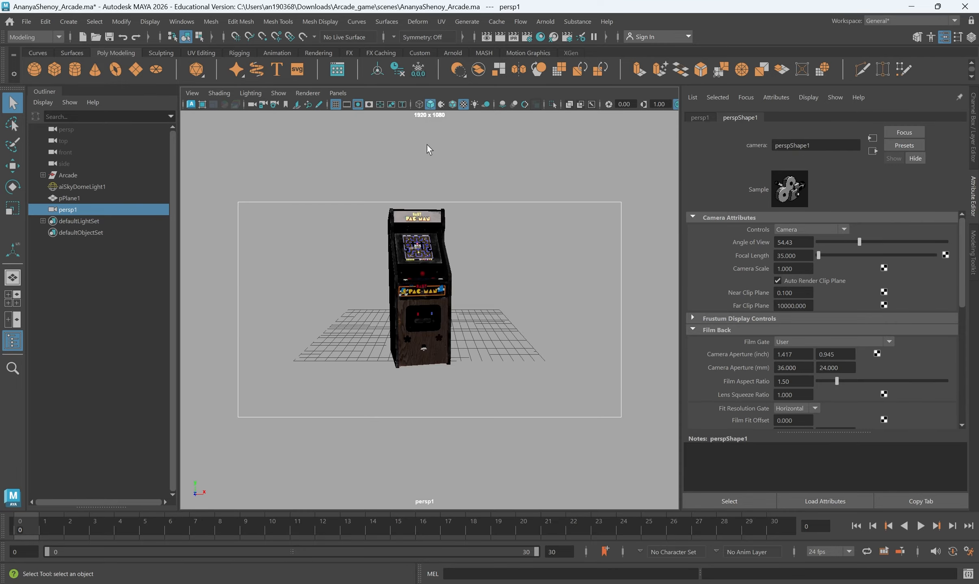
pyautogui.click(367, 106)
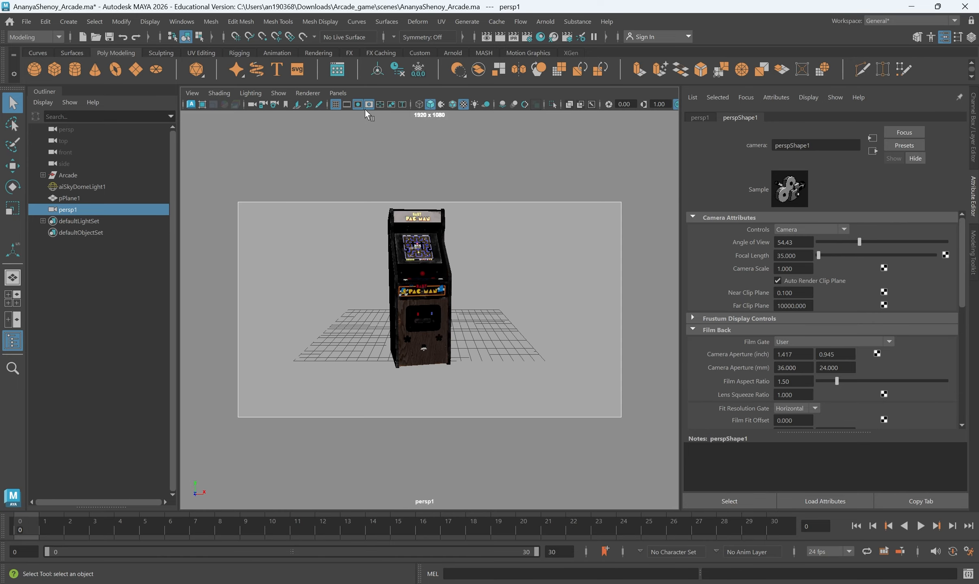
# - Refine persp1 into a three-quarter view showing more of the cabinet's left side
pyautogui.keyDown('alt'); pyautogui.moveTo(368, 213); pyautogui.dragTo(423, 250); pyautogui.keyUp('alt')
pyautogui.keyDown('alt'); pyautogui.moveTo(414, 259); pyautogui.dragTo(384, 268, button='middle'); pyautogui.keyUp('alt')
pyautogui.scroll(1, 400, 313)
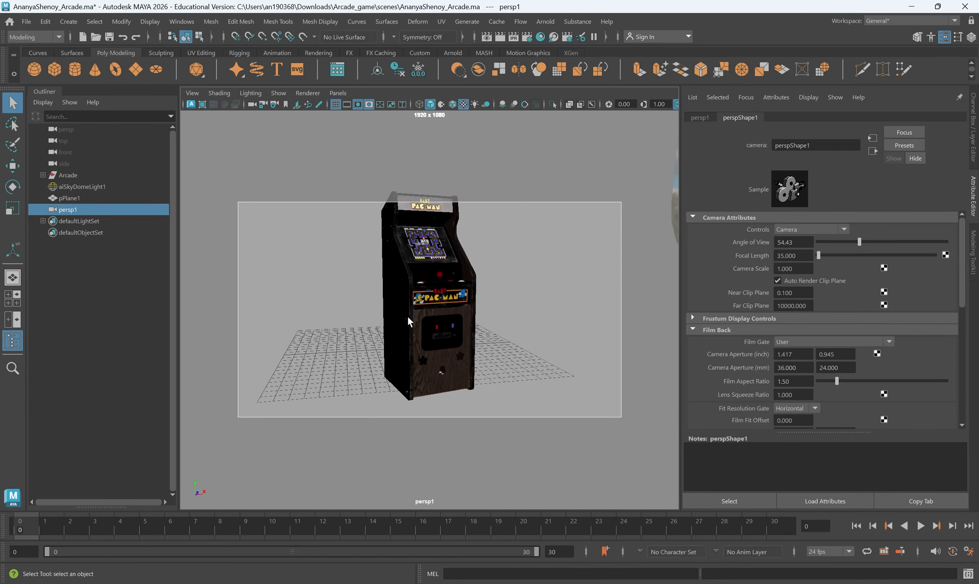
pyautogui.scroll(1, 399, 343)
pyautogui.scroll(-1, 403, 349)
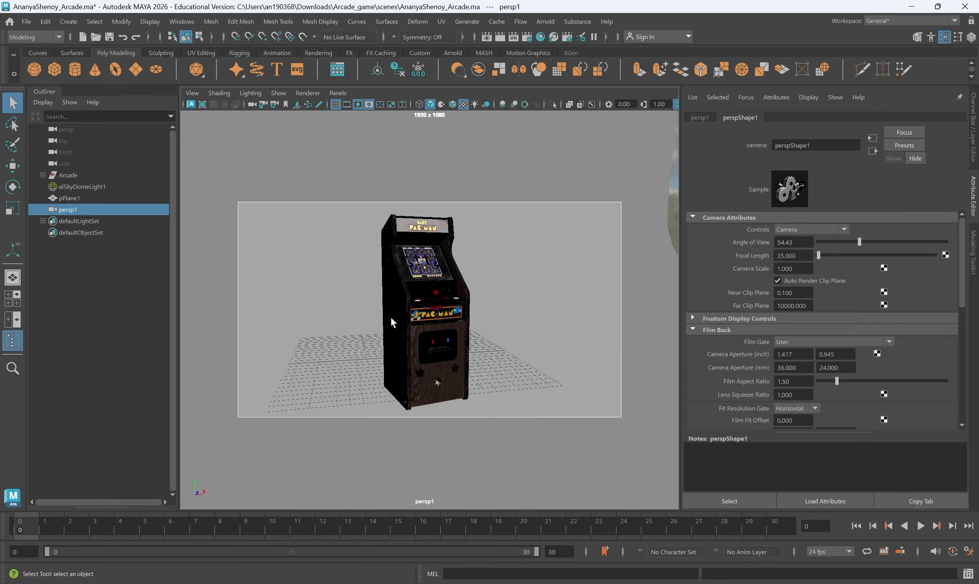
pyautogui.keyDown('alt'); pyautogui.moveTo(456, 322); pyautogui.dragTo(460, 321); pyautogui.keyUp('alt')
pyautogui.scroll(1, 461, 324)
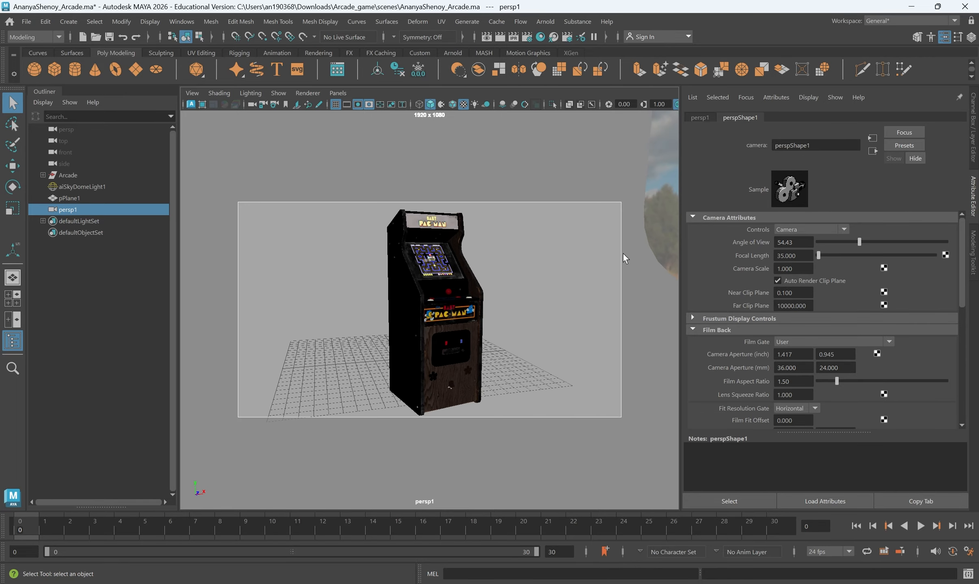
# - Render the persp1 framing with Arnold > Render, inspect it, and close the RenderView
pyautogui.click(545, 21)
pyautogui.click(568, 45)
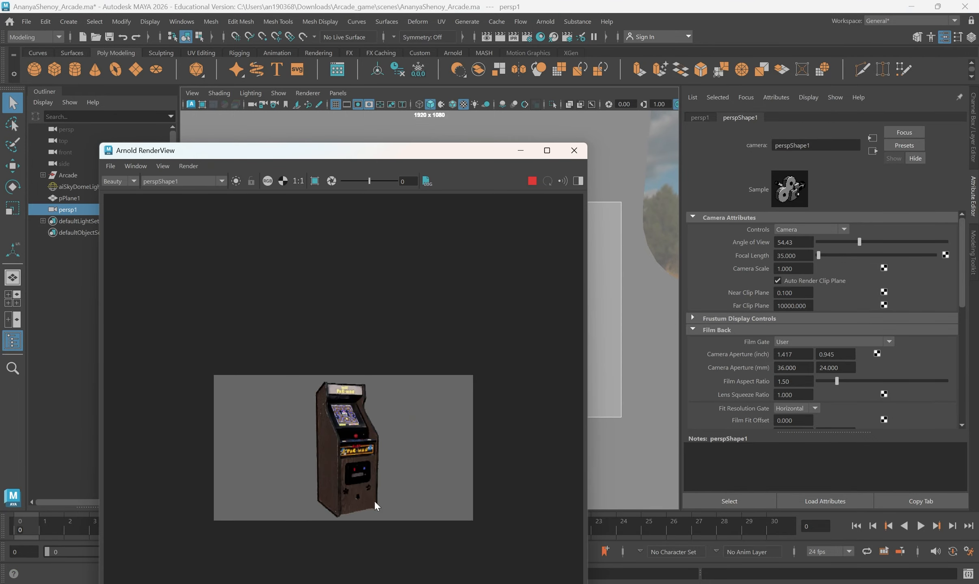
pyautogui.moveTo(423, 150); pyautogui.dragTo(205, 185)
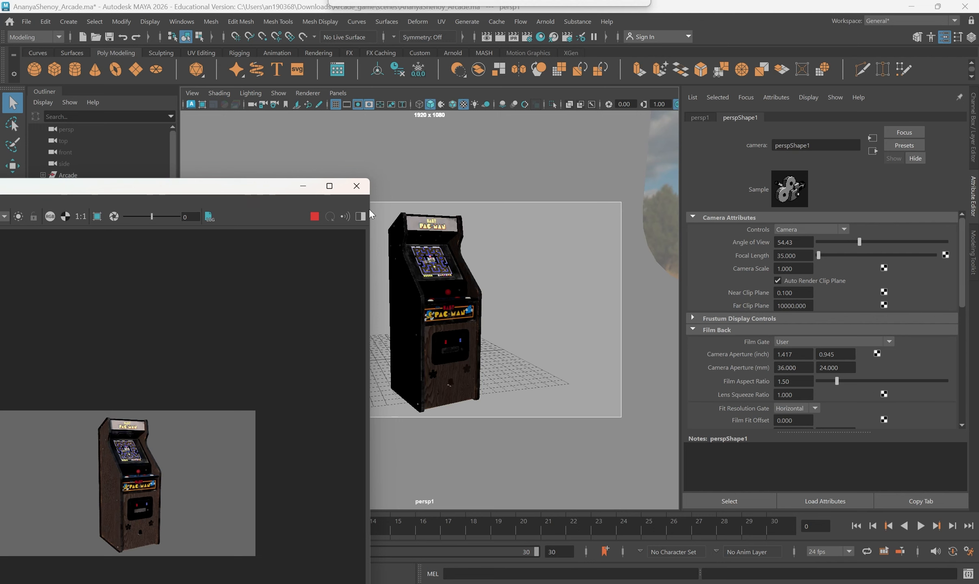
pyautogui.click(356, 186)
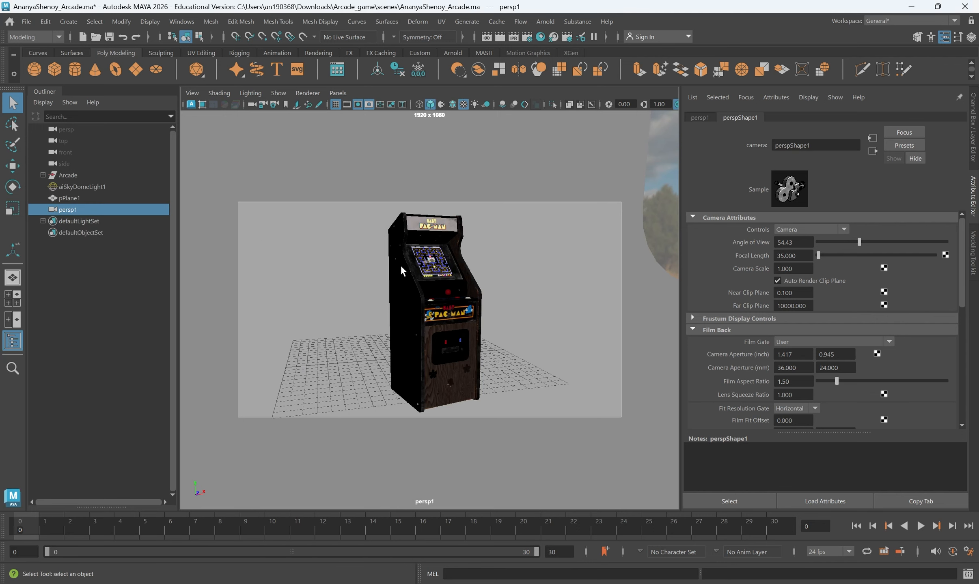
pyautogui.click(343, 93)
# - In the persp view, scale pPlane1 down to 167.154 × 46.022 × 117.215 around the cabinet
pyautogui.moveTo(405, 108)
pyautogui.click(468, 107)
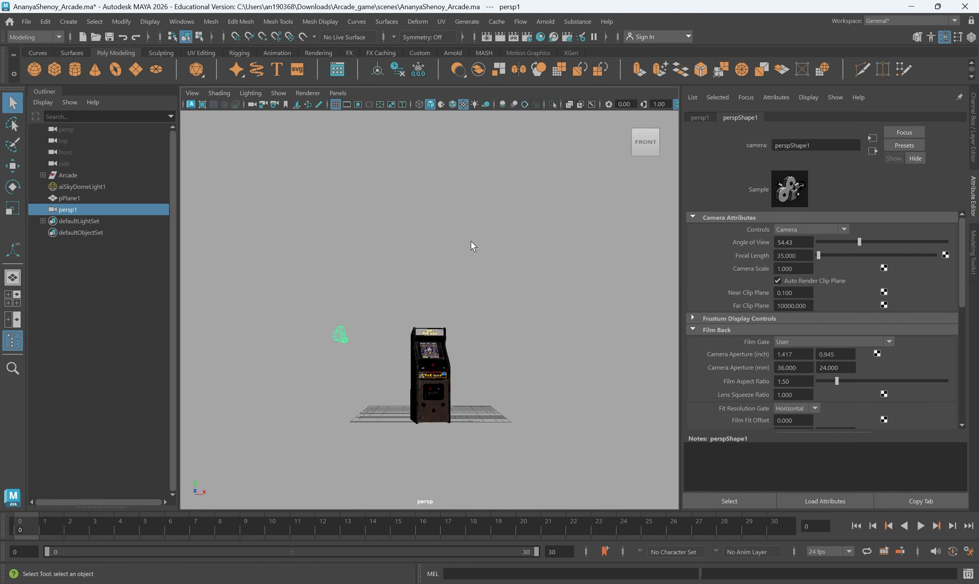
pyautogui.keyDown('alt'); pyautogui.moveTo(471, 242); pyautogui.dragTo(399, 313); pyautogui.keyUp('alt')
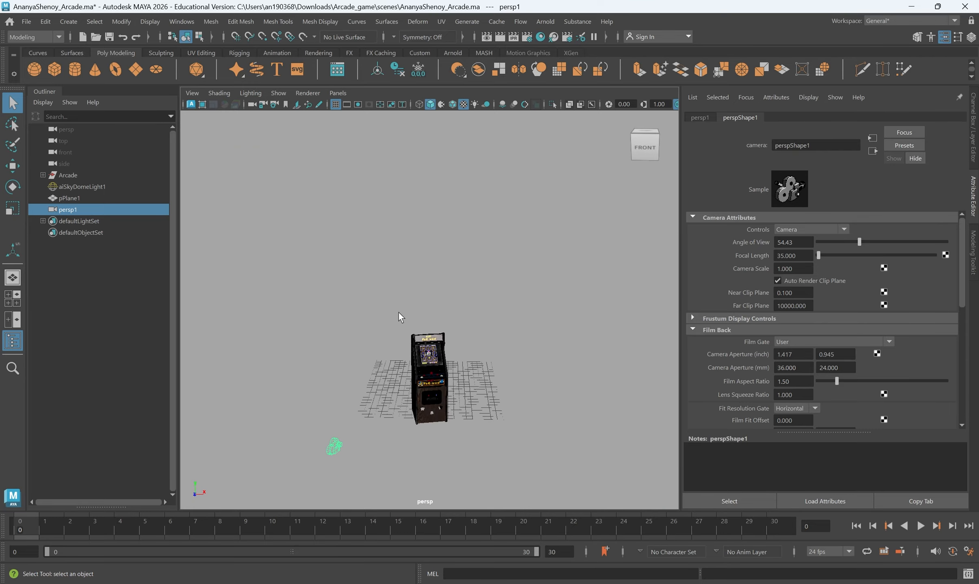
pyautogui.scroll(-5, 516, 233)
pyautogui.keyDown('alt'); pyautogui.moveTo(531, 279); pyautogui.dragTo(451, 268); pyautogui.keyUp('alt')
pyautogui.click(445, 264)
pyautogui.press('r')
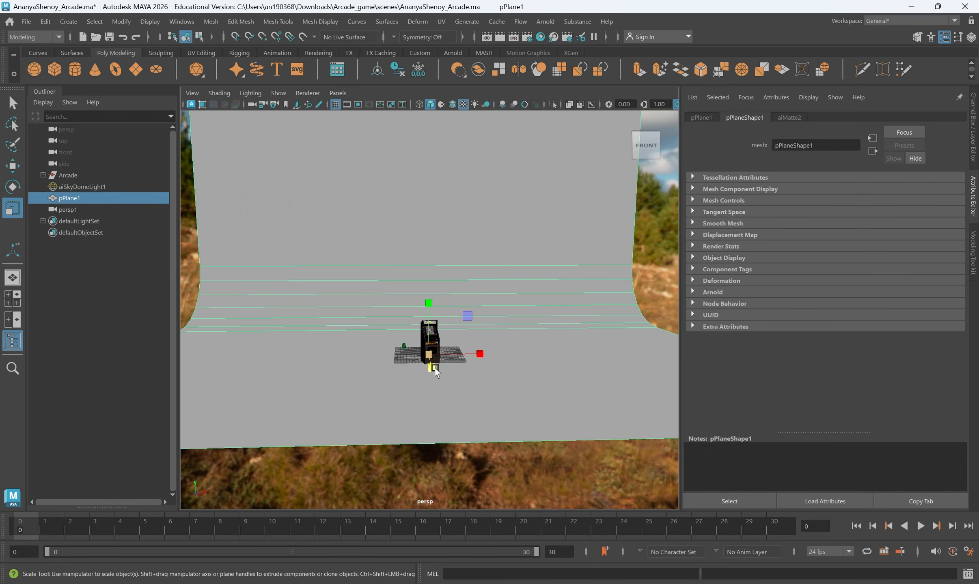
pyautogui.moveTo(435, 371); pyautogui.dragTo(304, 332)
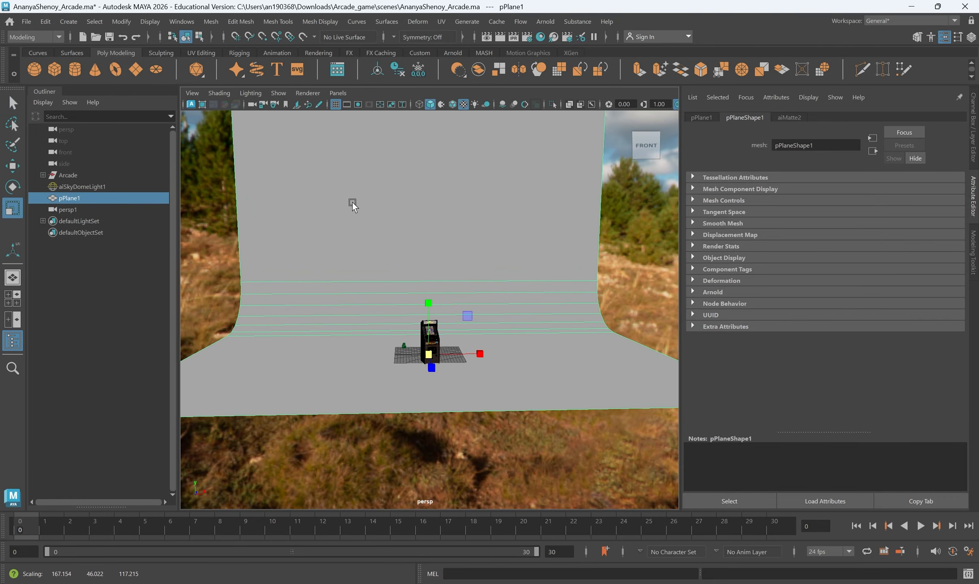
# - Switch the viewport back to the persp1 camera
pyautogui.click(327, 95)
pyautogui.moveTo(410, 105)
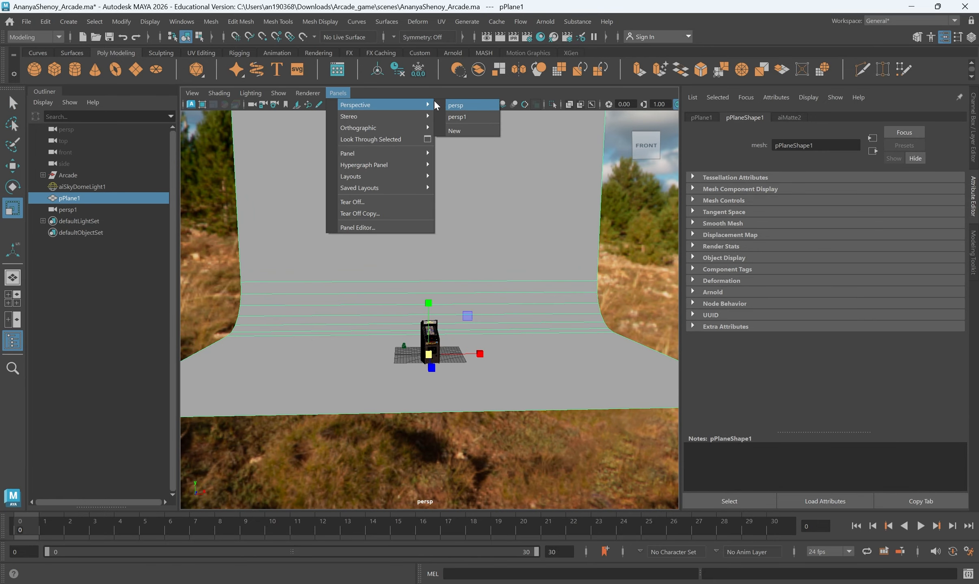
pyautogui.click(465, 117)
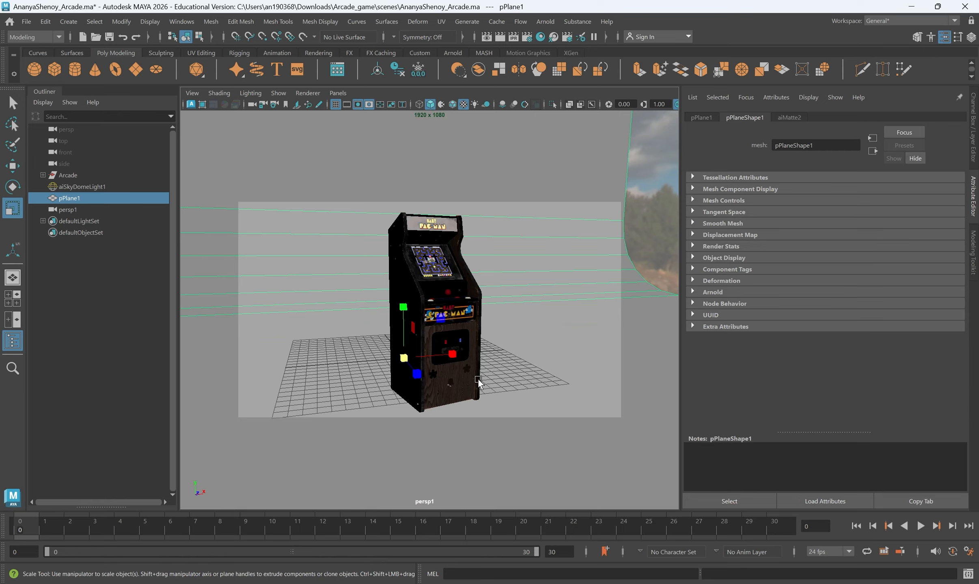